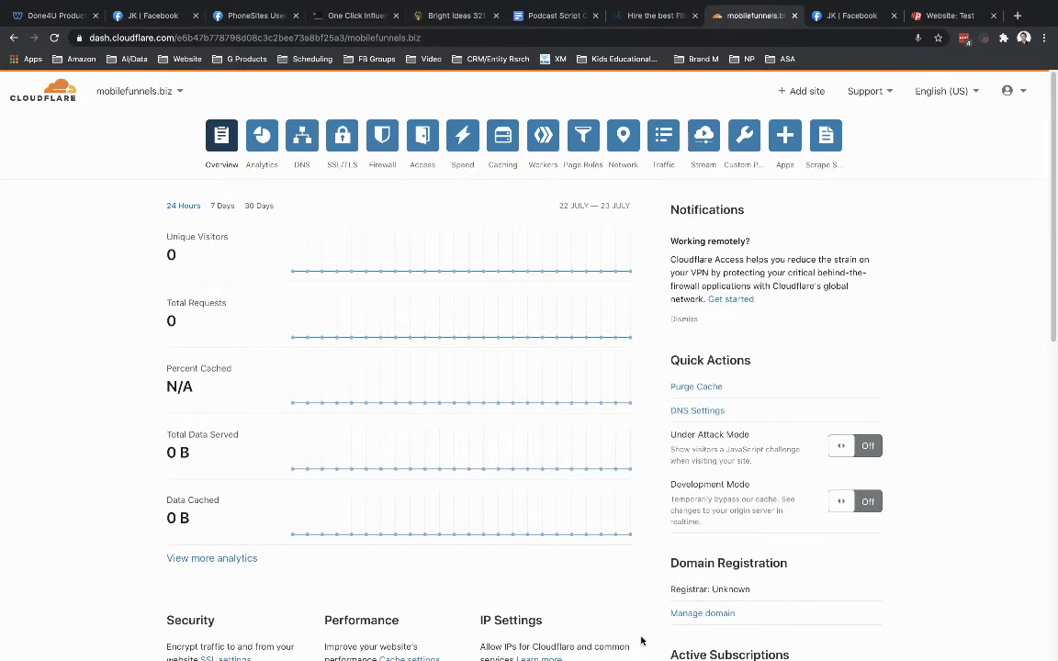
Step: Open the DNS management page for mobilefunnels.biz
click(96, 38)
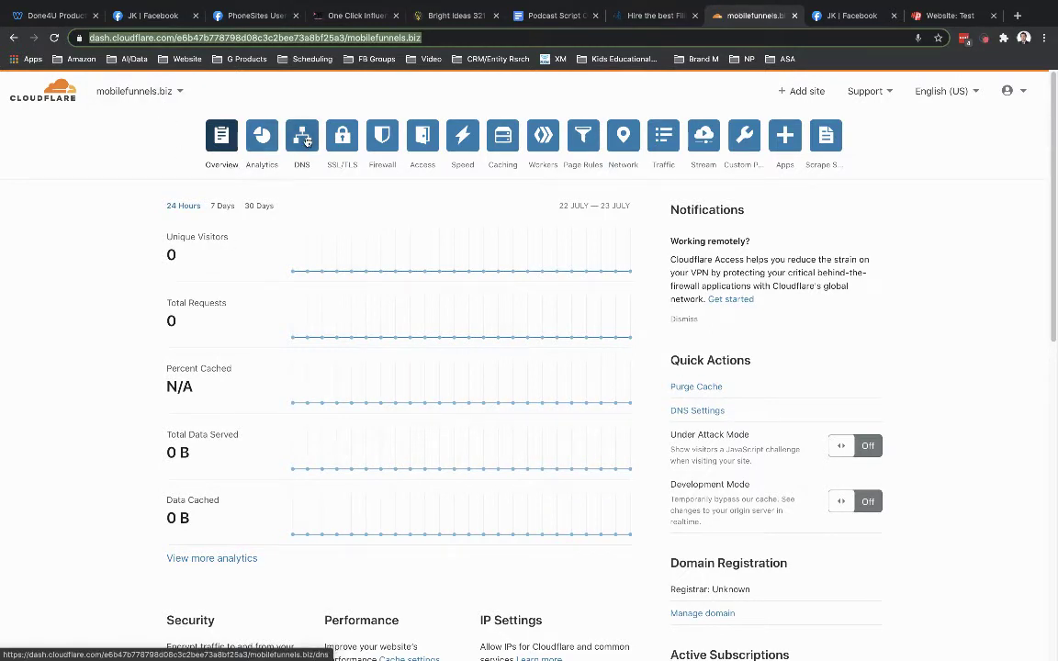
click(306, 139)
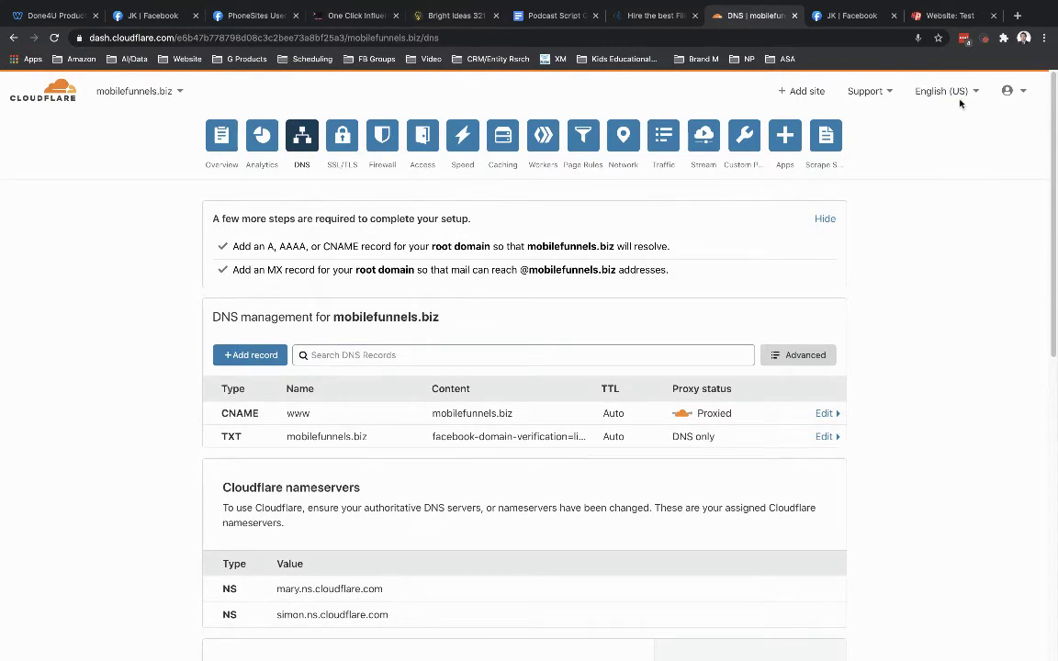
Step: Switch to PhoneSites, set the Test website's custom domain to mobilefunnels.biz, and save the configuration
click(948, 16)
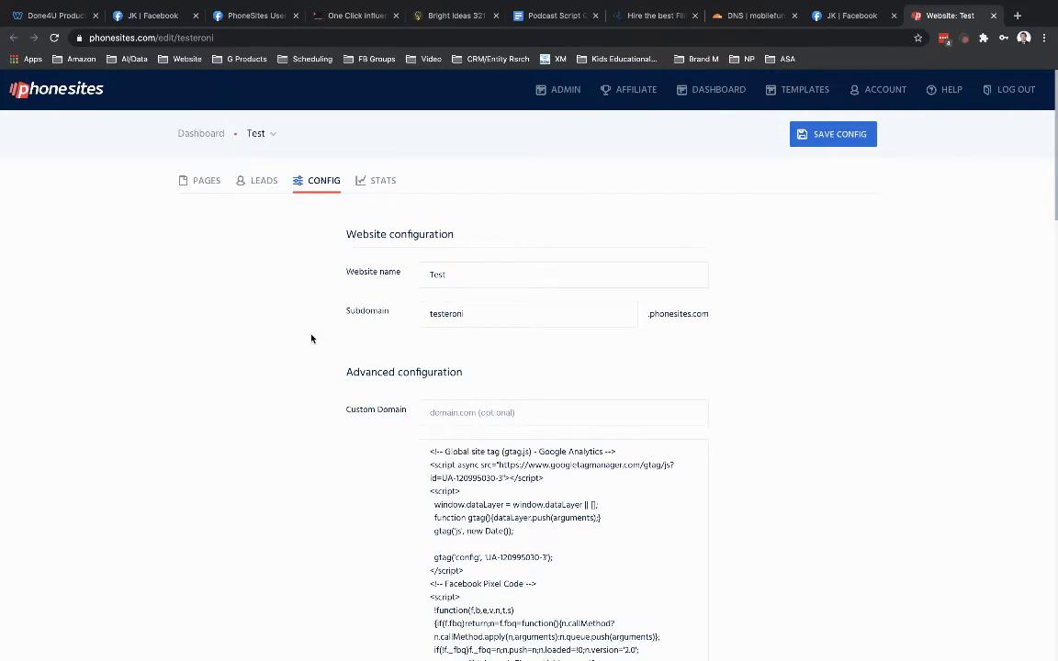
click(444, 415)
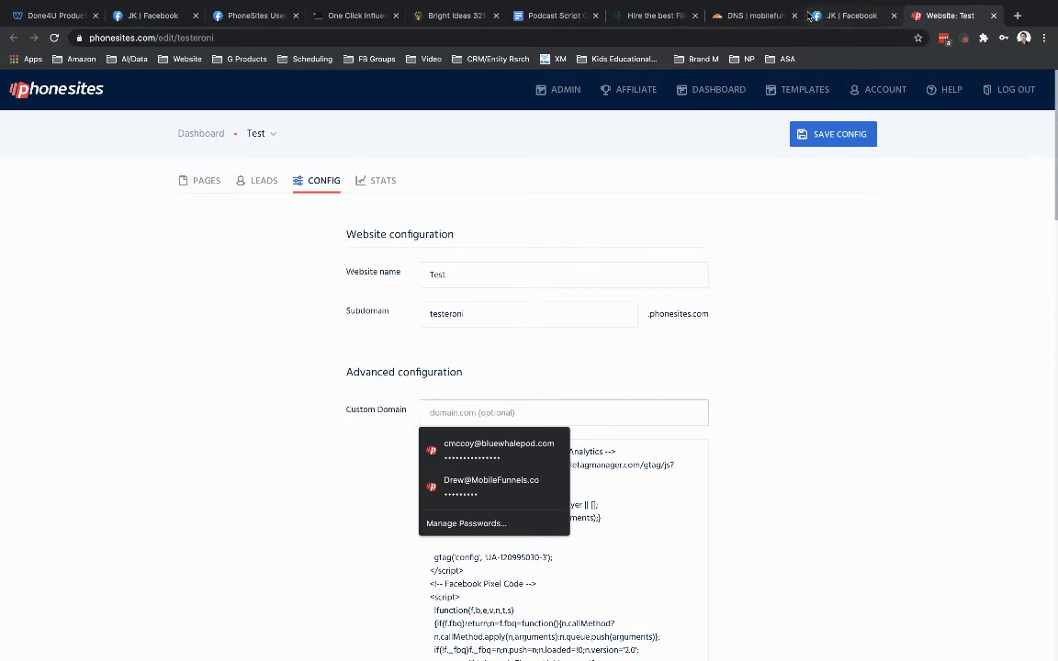
click(739, 16)
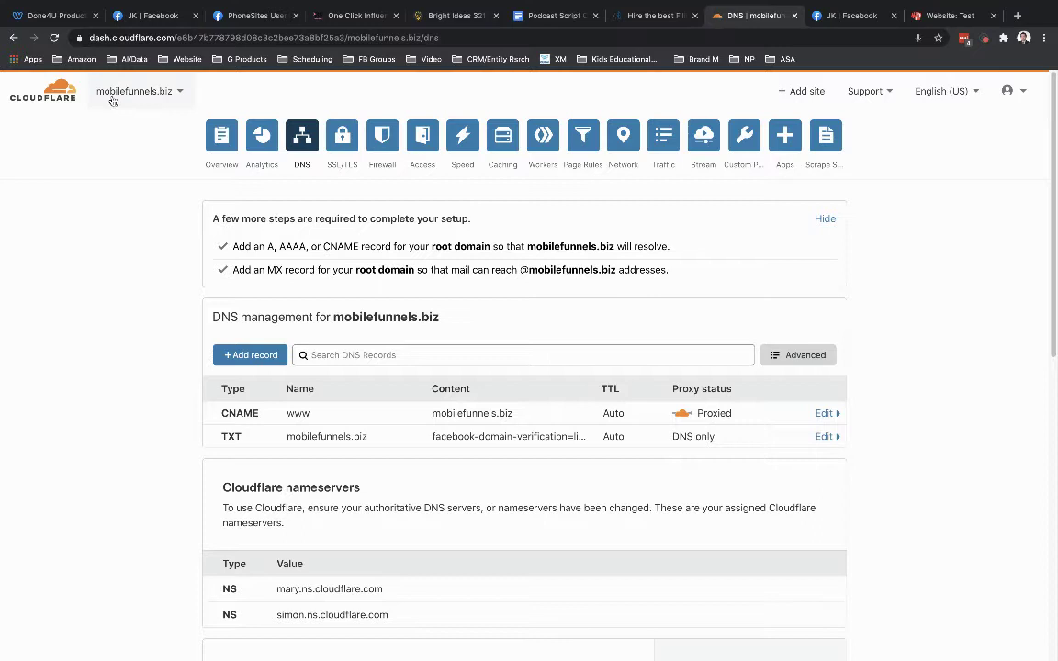
click(949, 16)
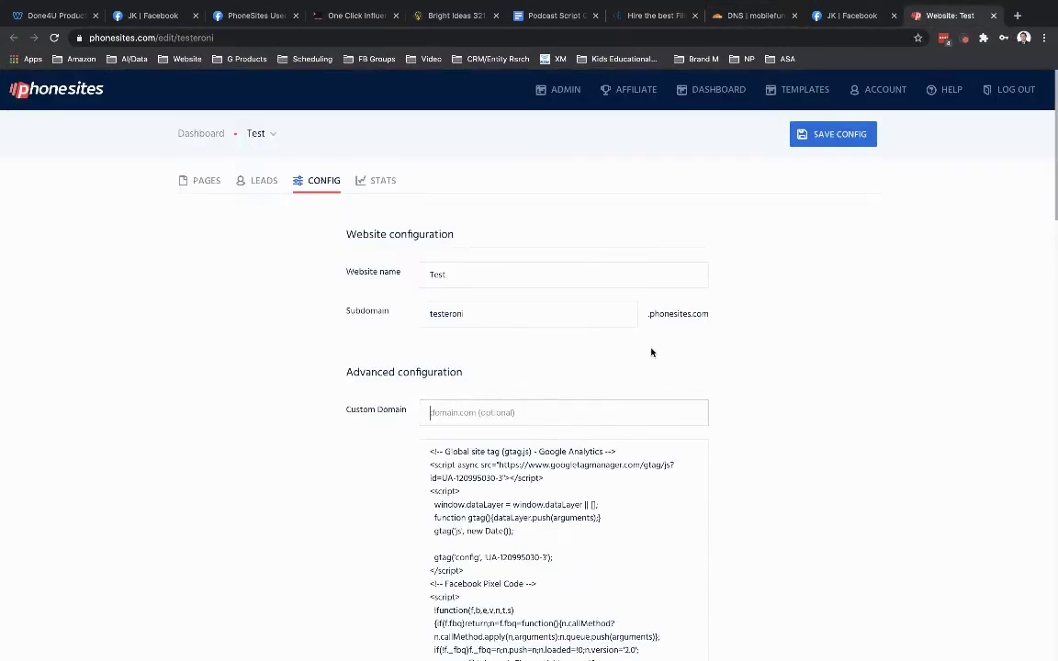
text(mobilef)
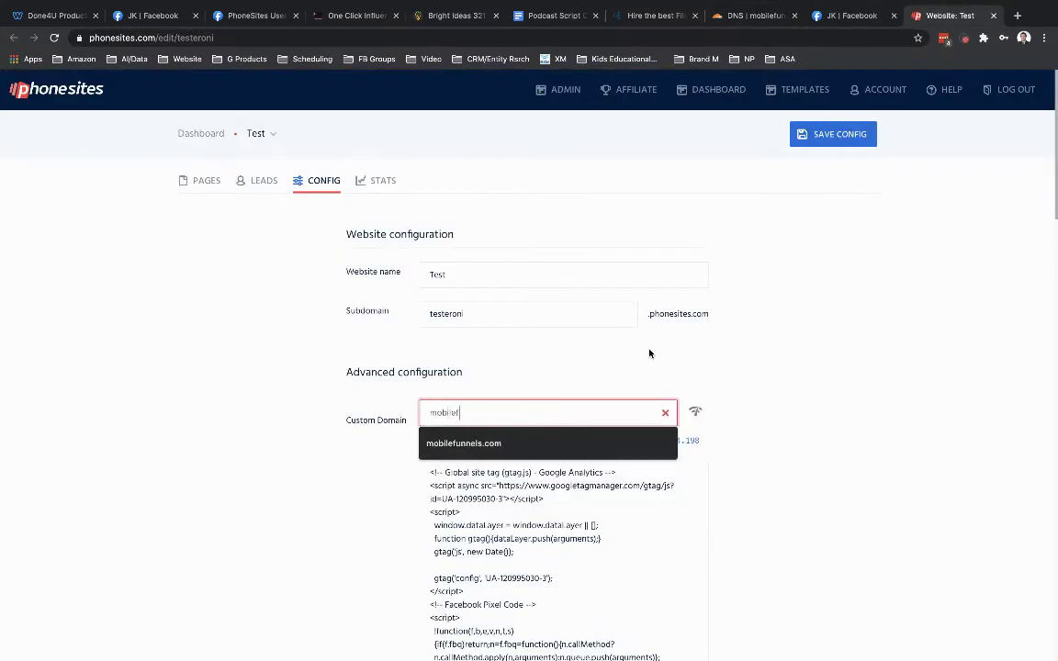
text(unnels.biz)
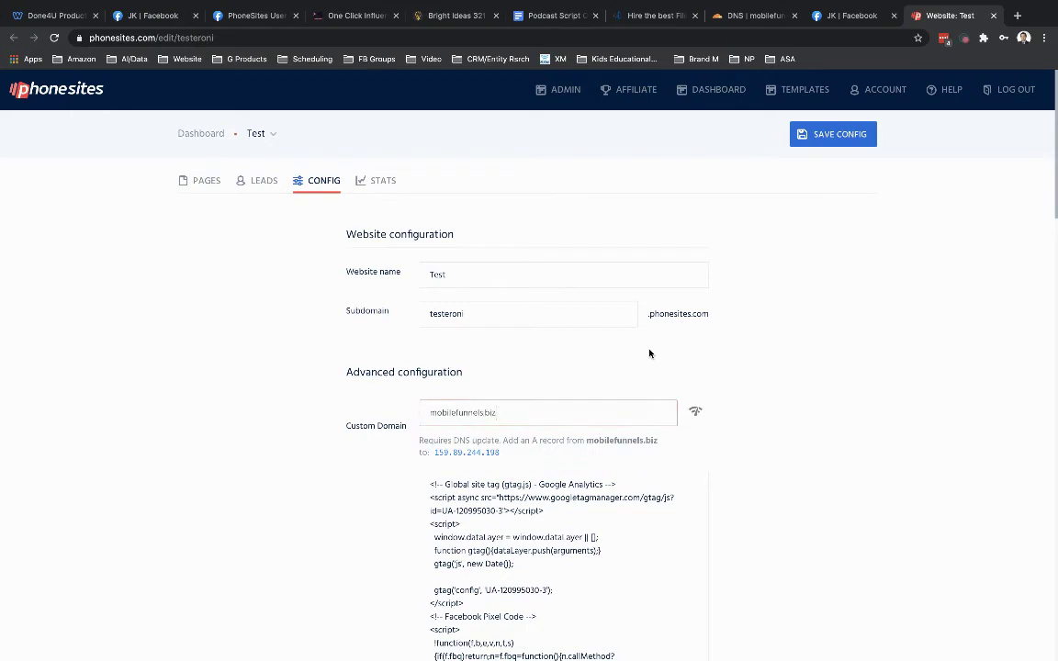
click(833, 134)
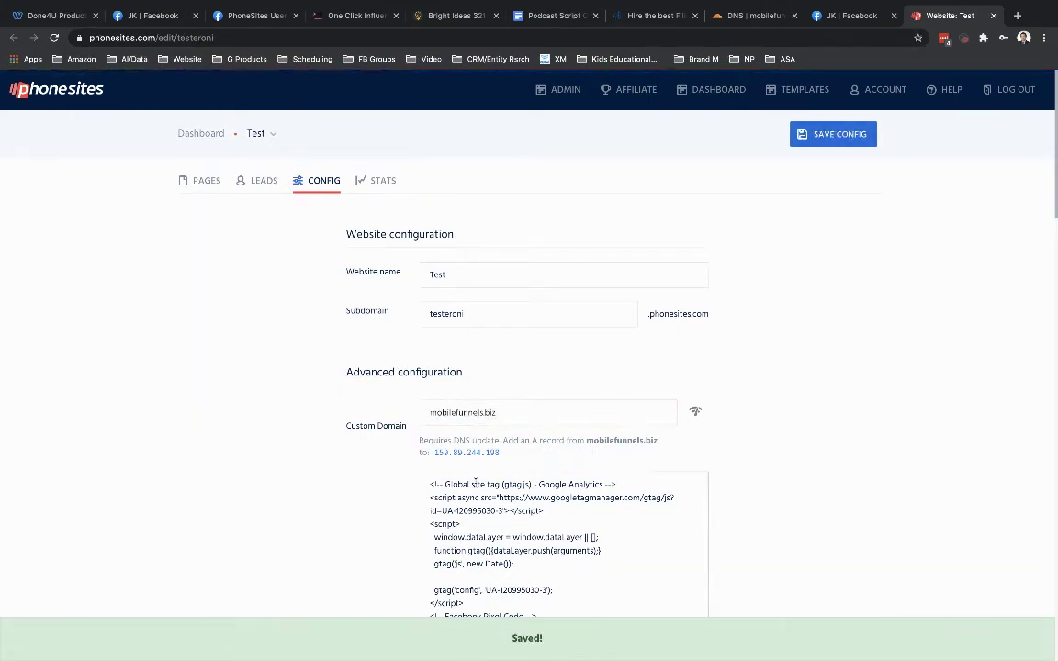
Step: Copy the IP address given for the custom domain's A record and start a new DNS record of type A in Cloudflare
click(461, 456)
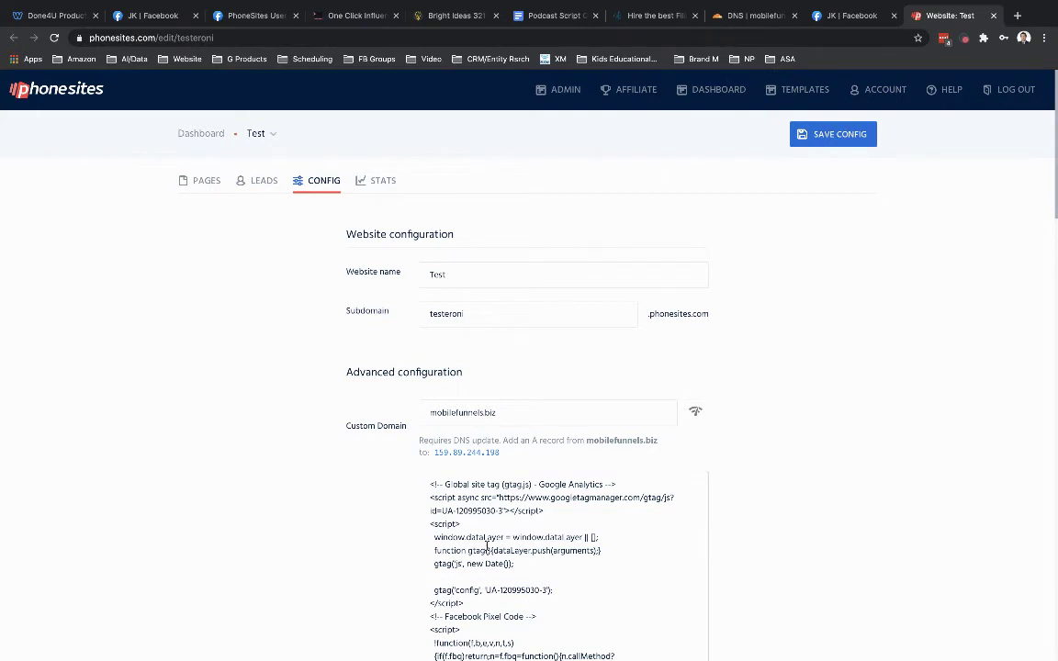
click(739, 16)
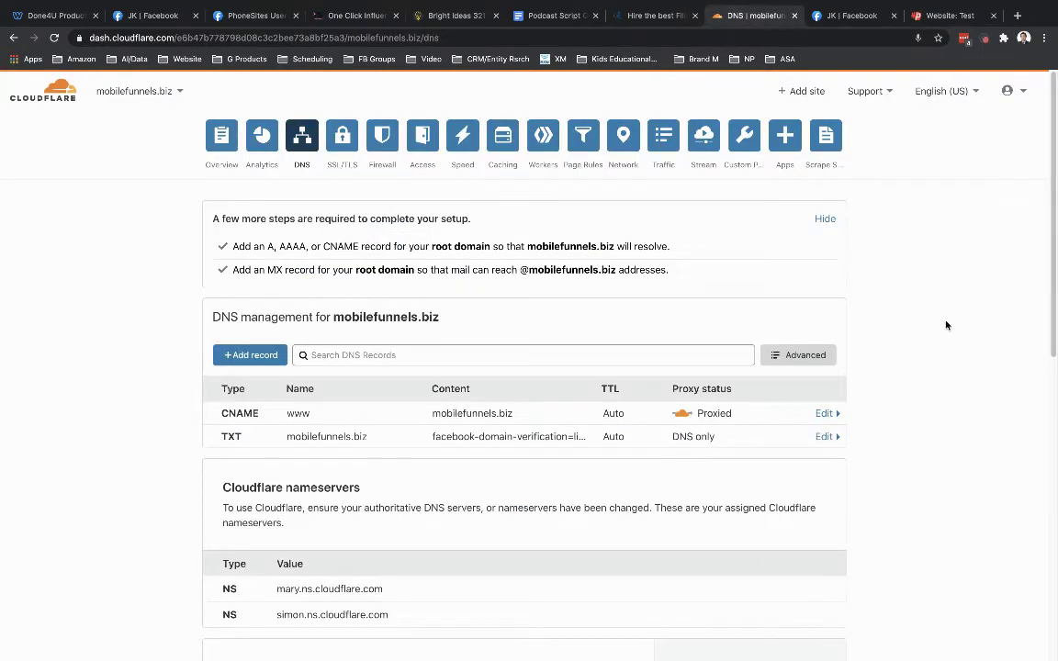
click(236, 355)
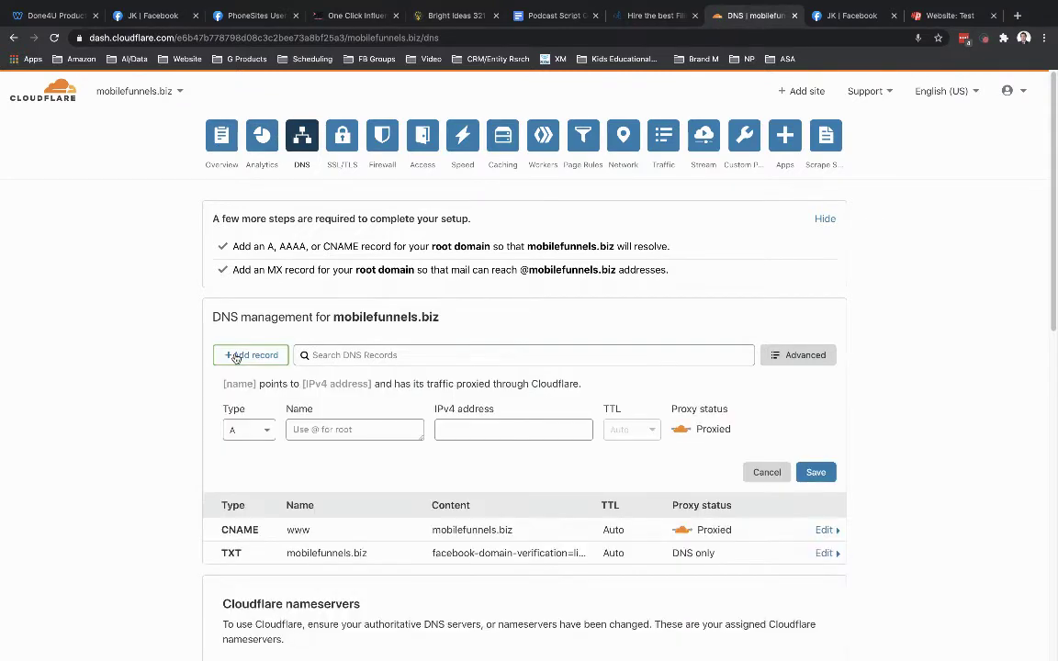
click(254, 432)
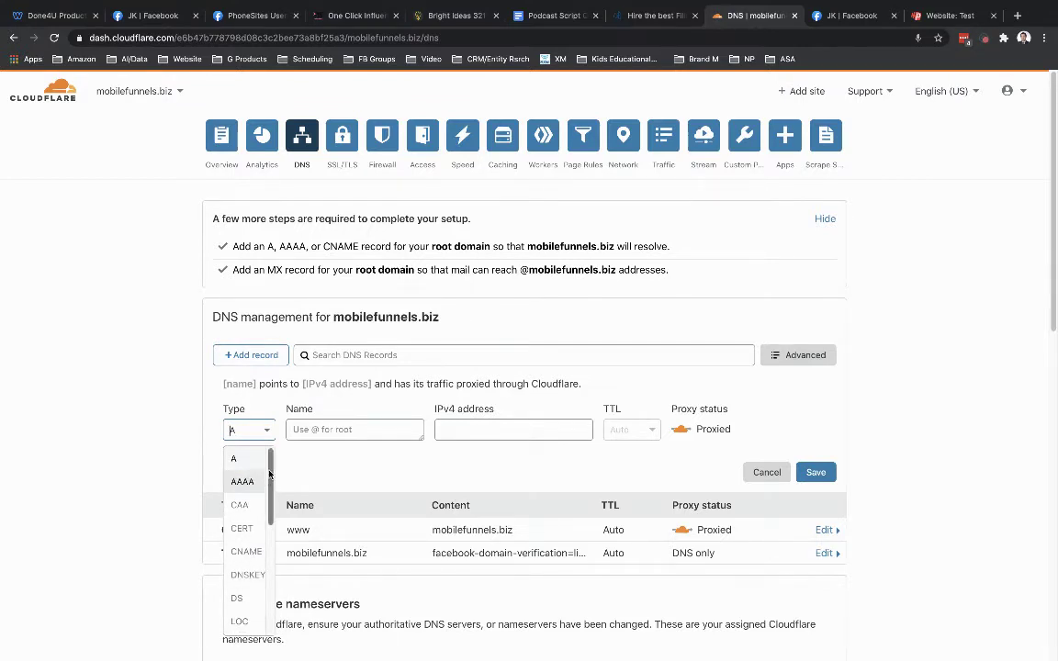
drag(269, 474, 269, 591)
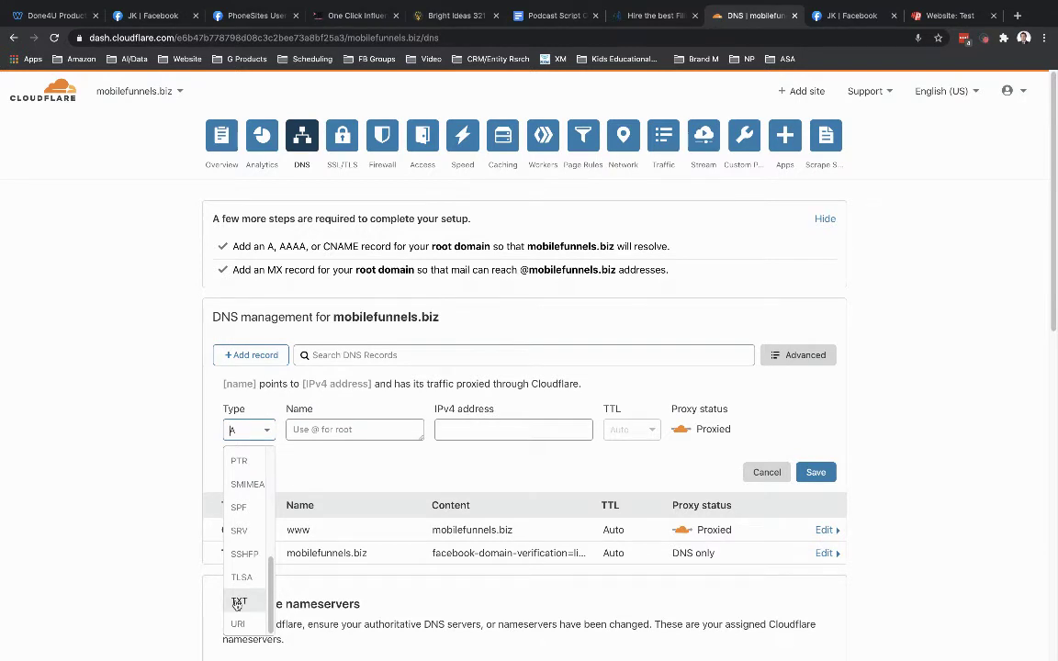
scroll(236, 604, up, 5)
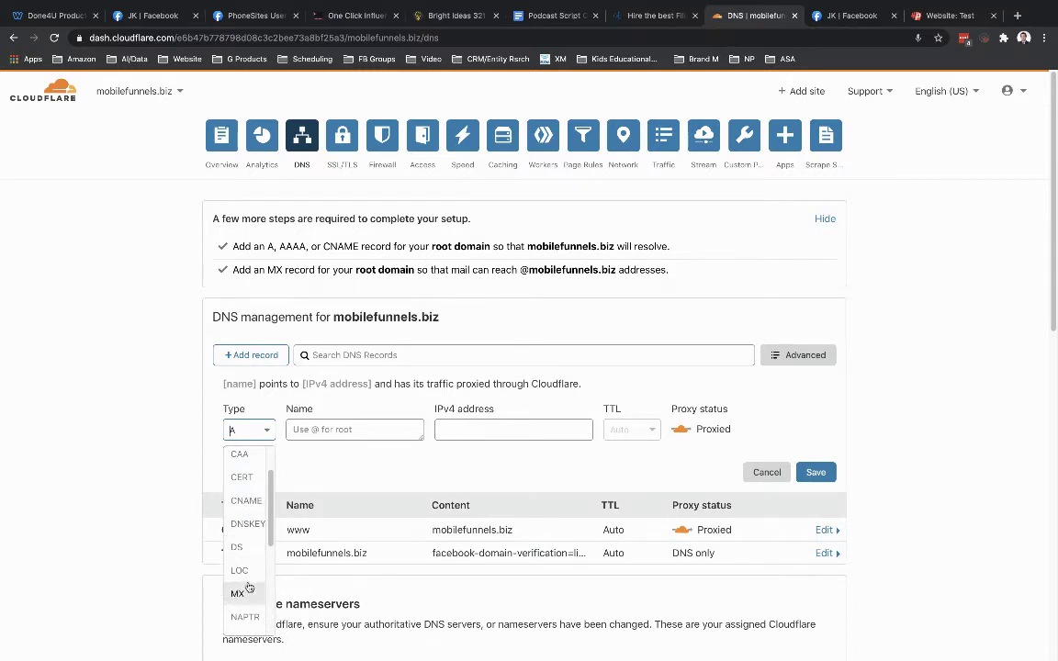
scroll(246, 551, up, 2)
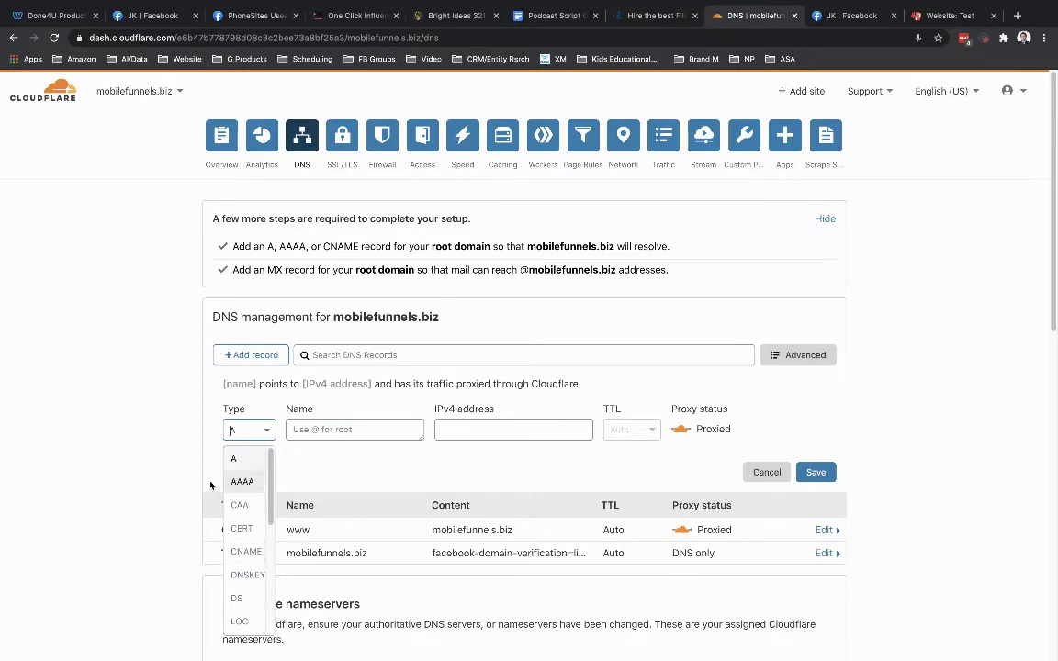
click(180, 454)
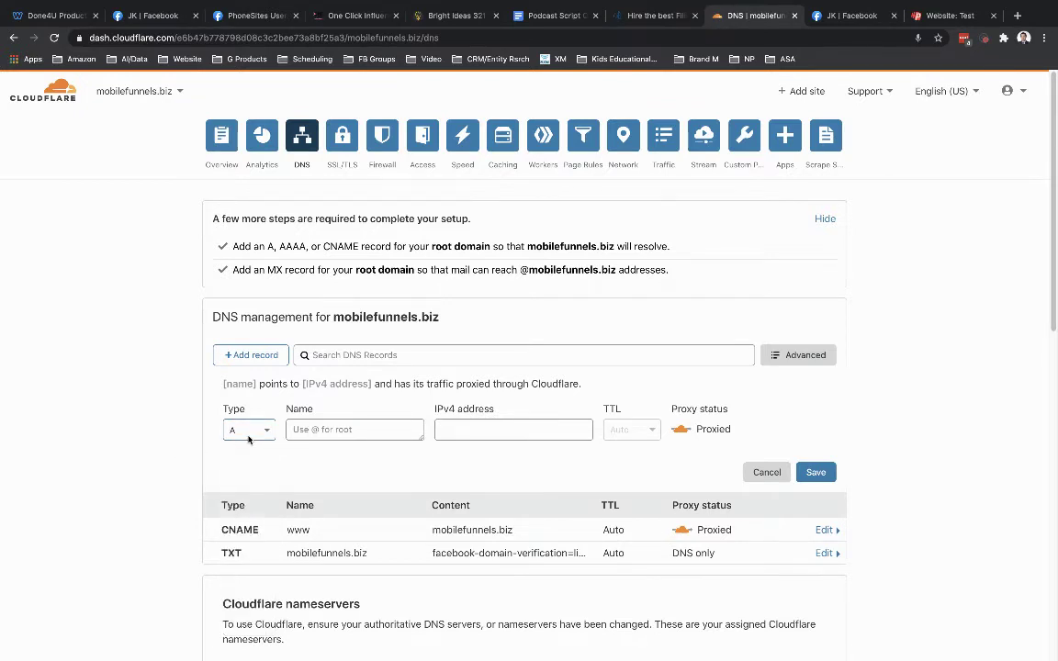
Step: Set the A record's name to @ and its IPv4 address to 159.89.244.198, check the address against PhoneSites, and save the record as proxied
click(318, 431)
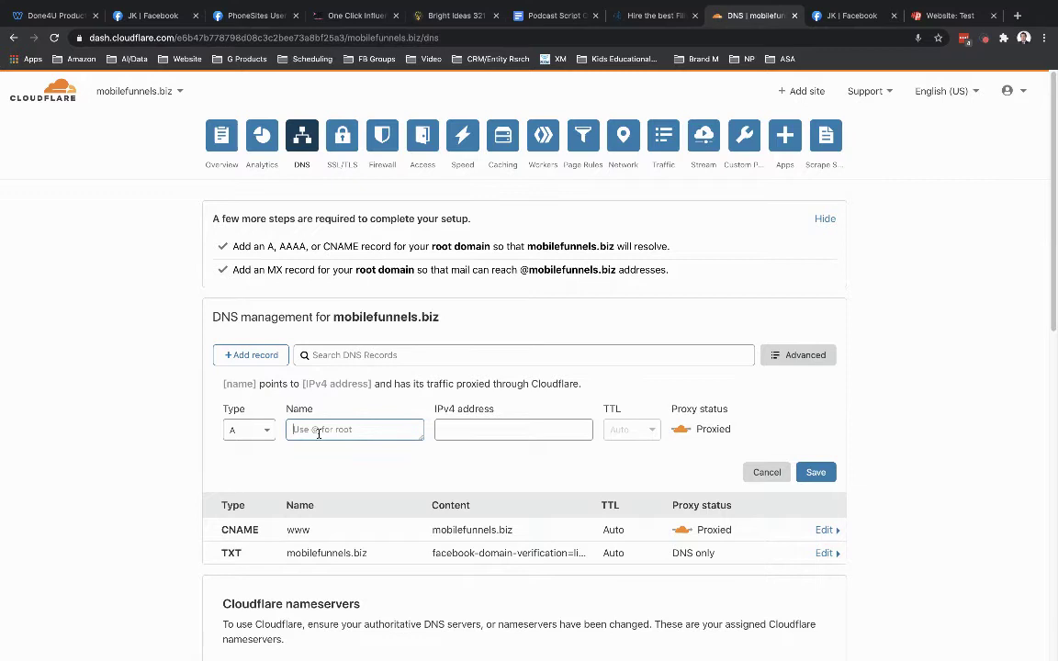
text(@)
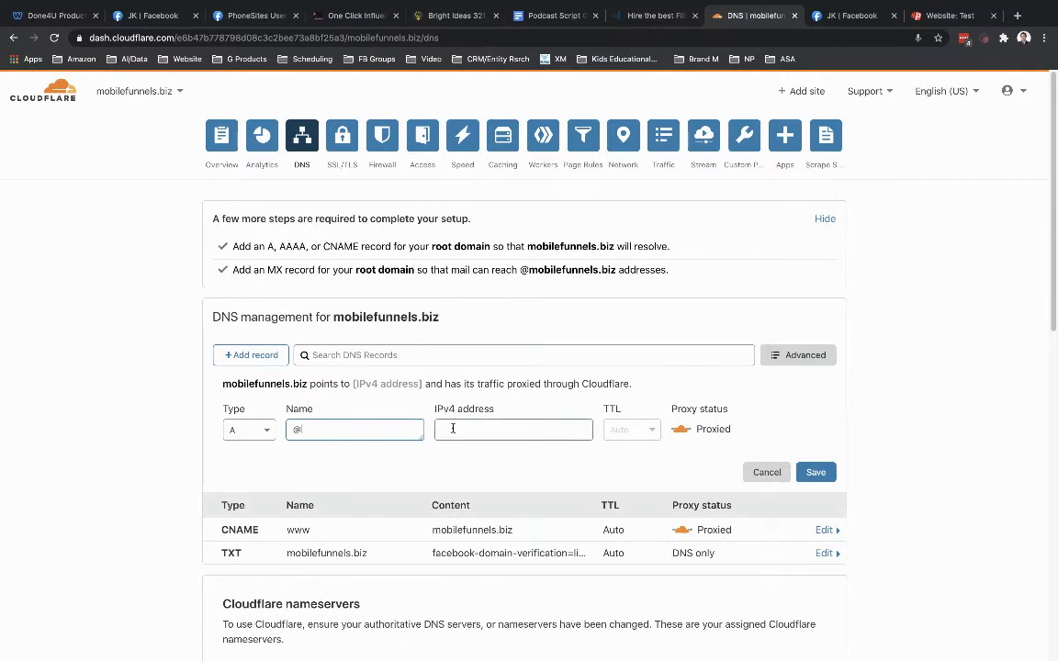
click(452, 427)
click(473, 458)
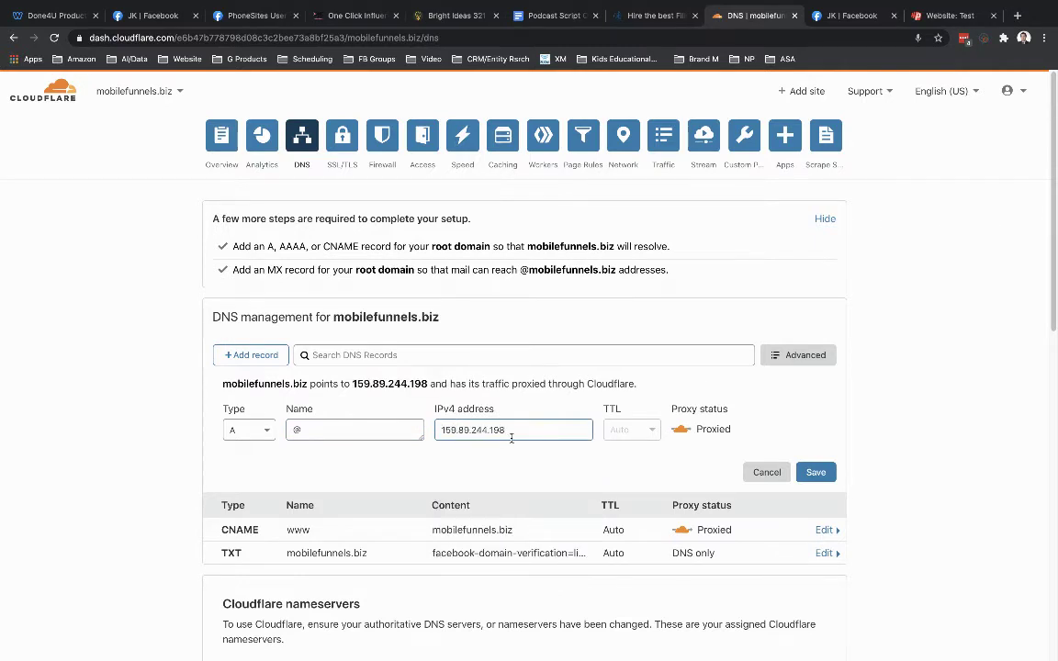
click(927, 16)
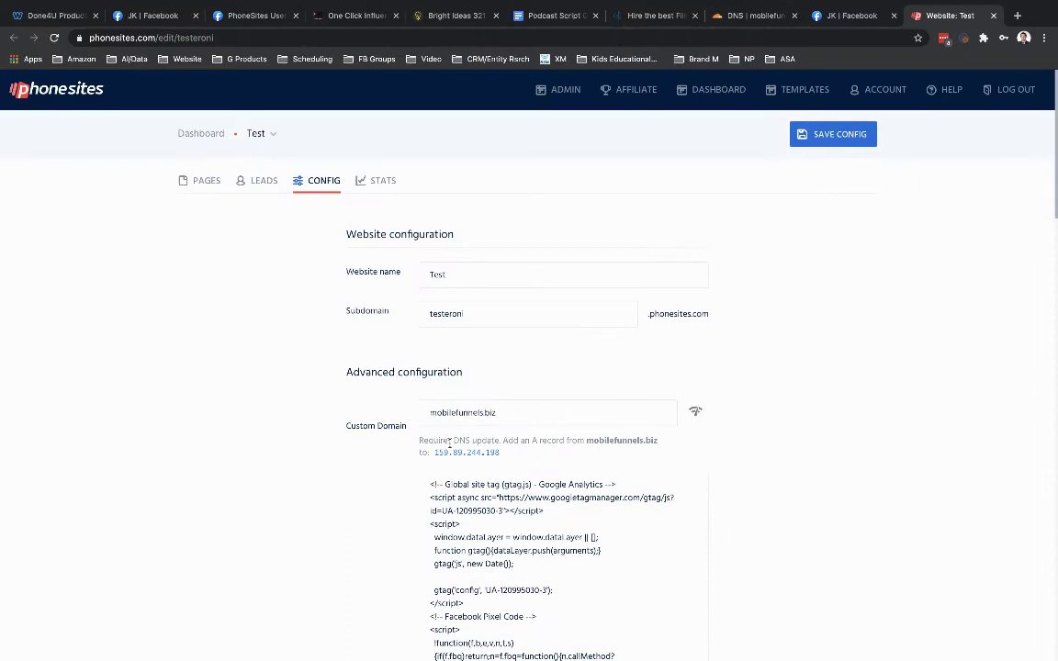
click(749, 22)
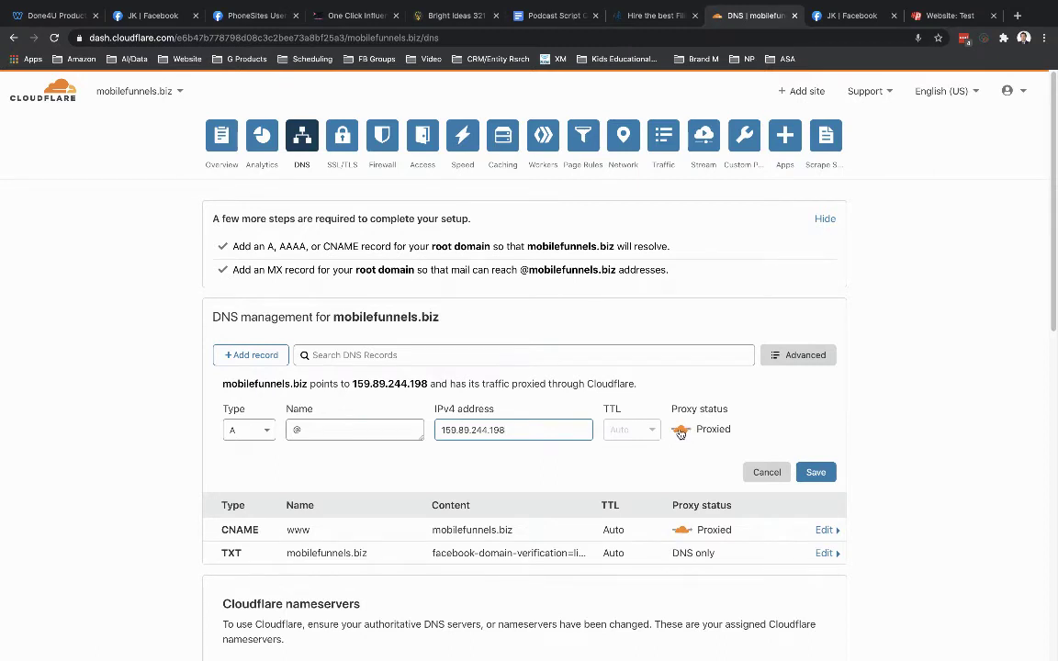
click(815, 472)
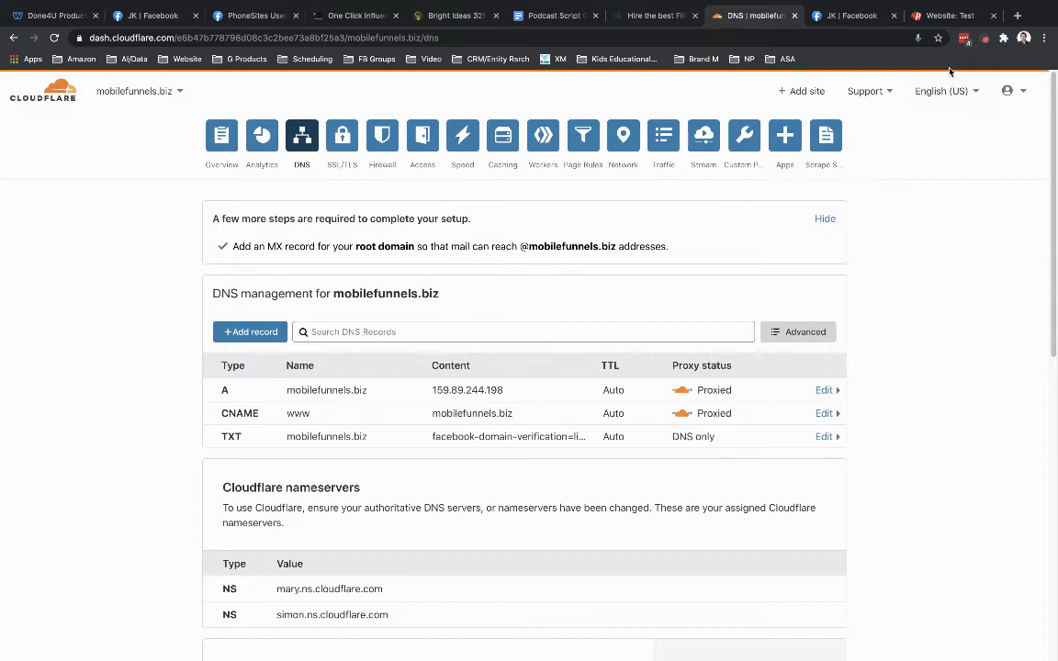
Step: Save the Test website's configuration again in PhoneSites and load its custom domain mobilefunnels.biz in a new browser tab
click(946, 15)
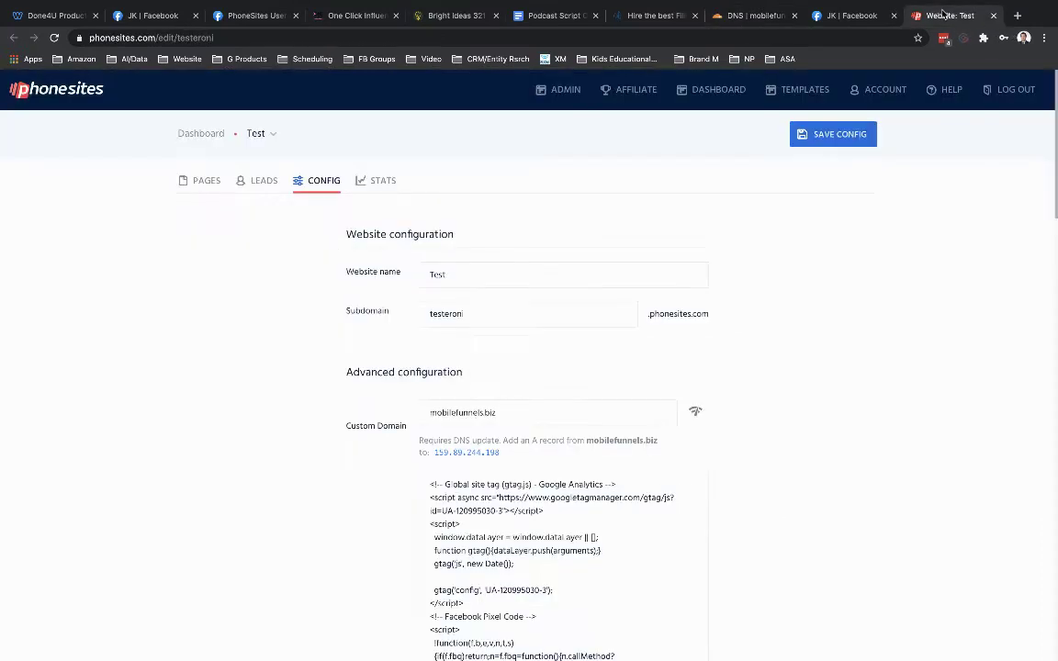
click(832, 137)
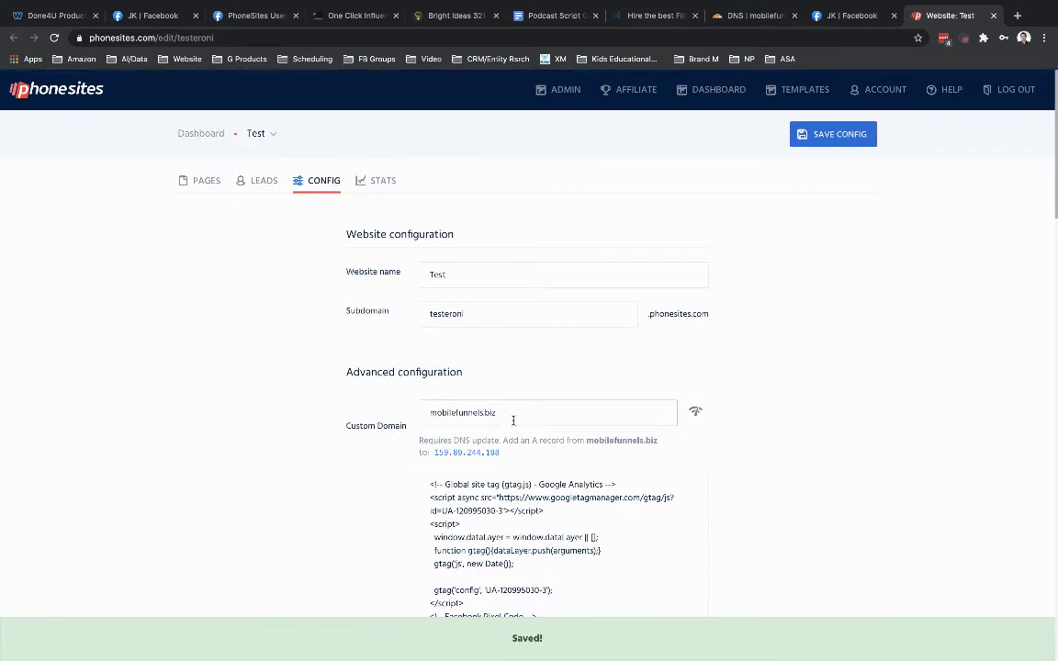
drag(510, 415, 406, 413)
key(ctrl+c)
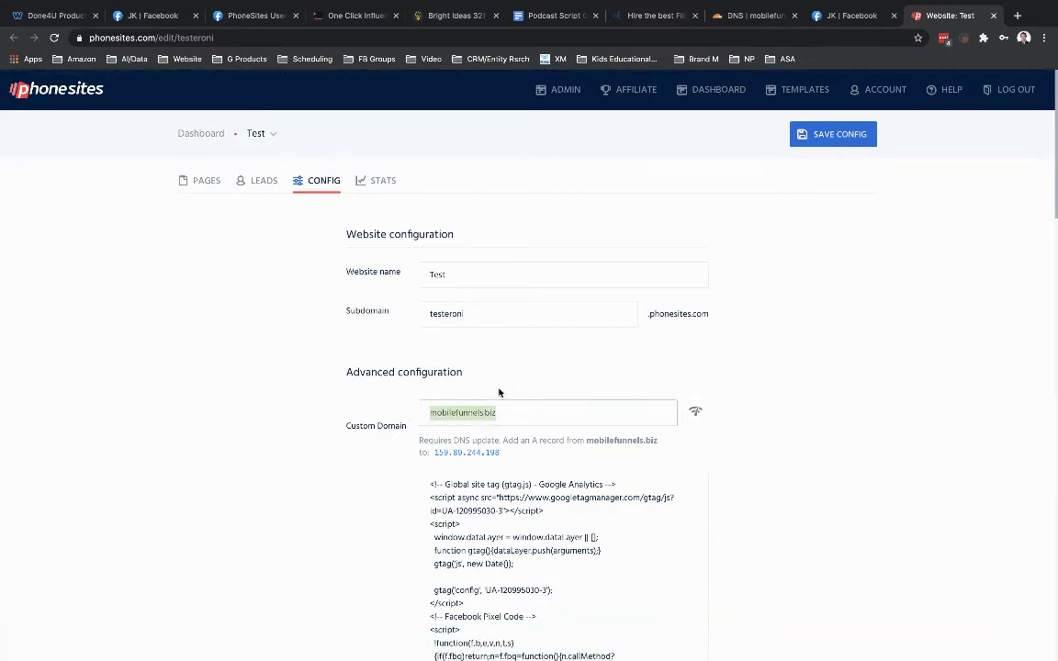
click(1016, 16)
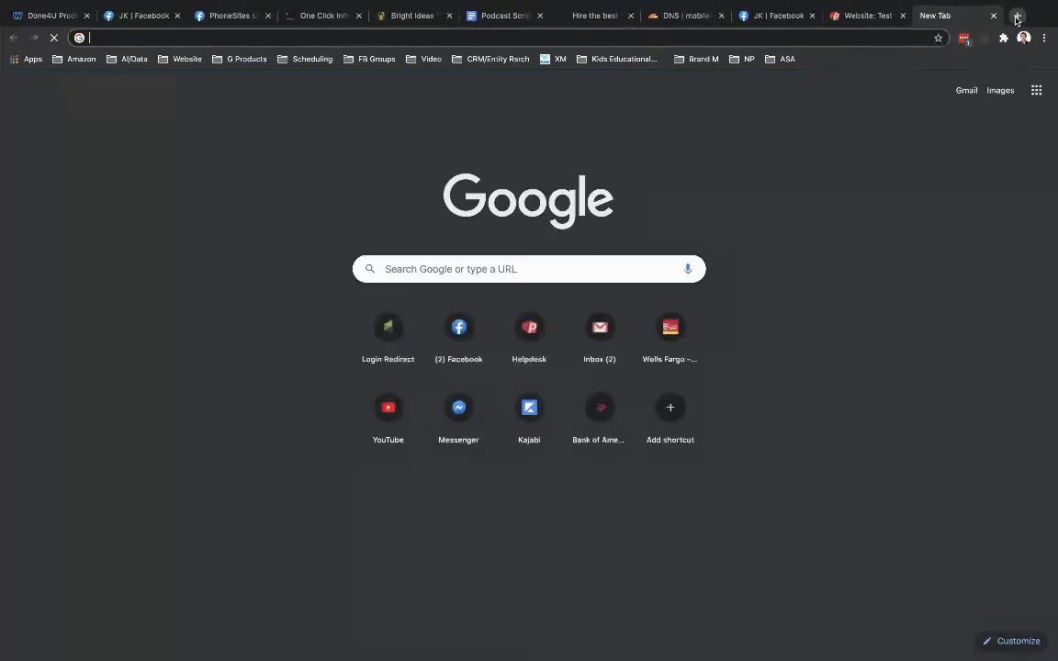
key(ctrl+v)
key(Return)
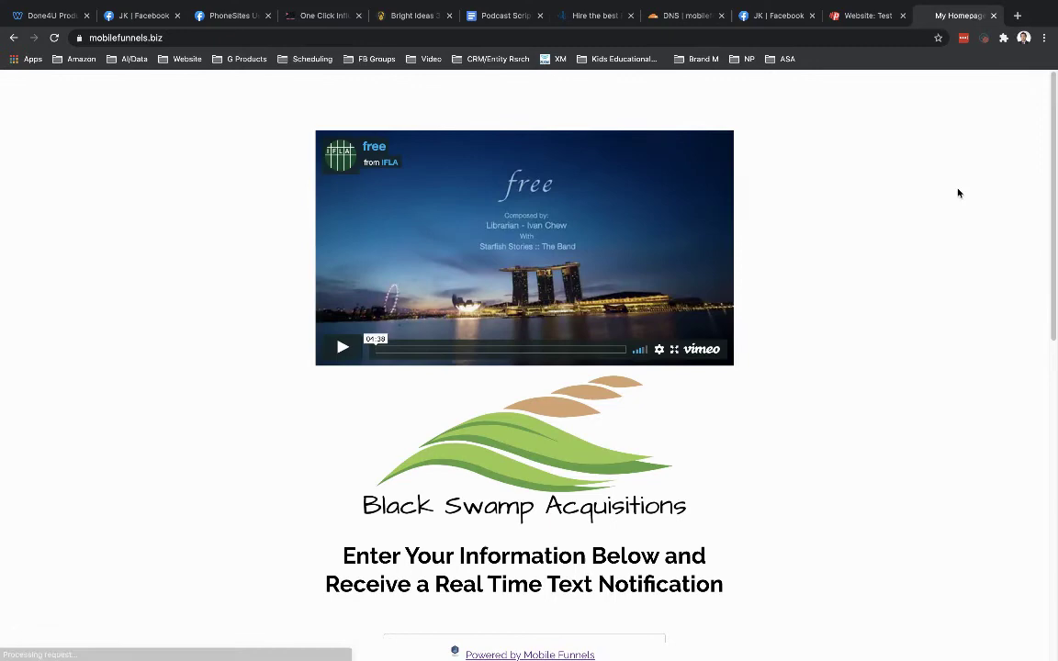
Step: Examine the live homepage at mobilefunnels.biz from the header video through the form to the footer
scroll(957, 193, down, 8)
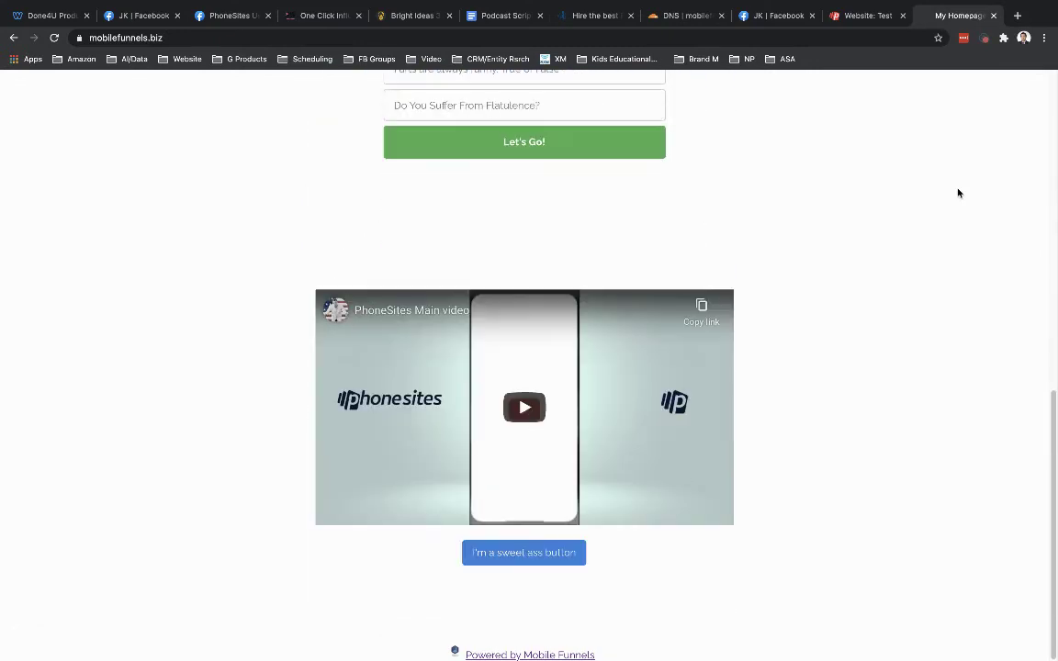
scroll(958, 192, up, 8)
scroll(958, 193, down, 8)
scroll(957, 193, up, 8)
scroll(957, 192, down, 1)
scroll(957, 193, up, 1)
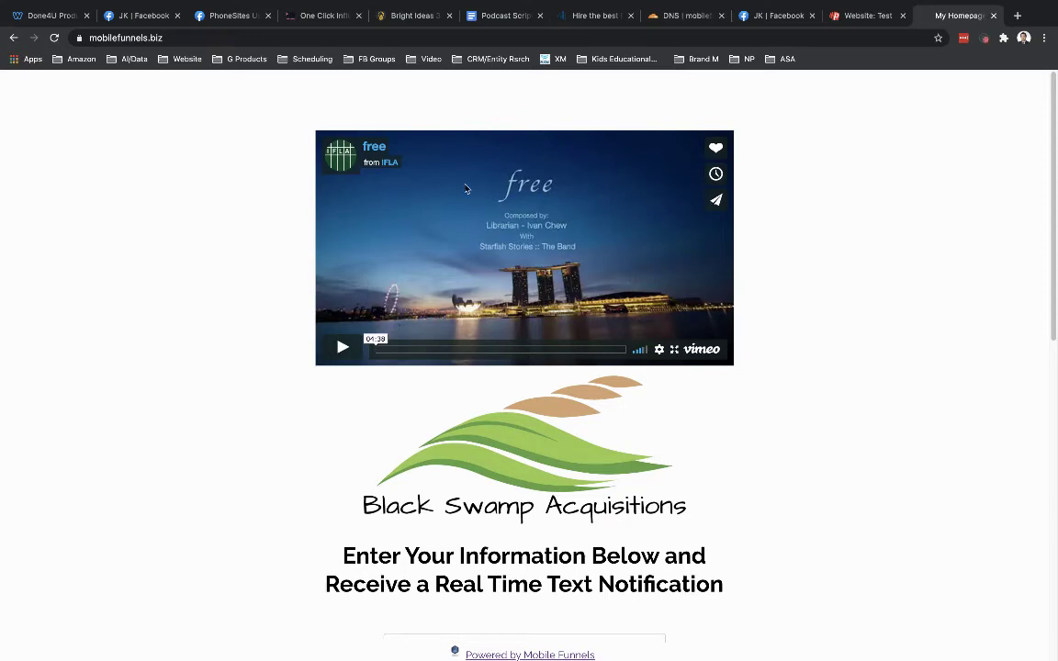
scroll(543, 431, down, 8)
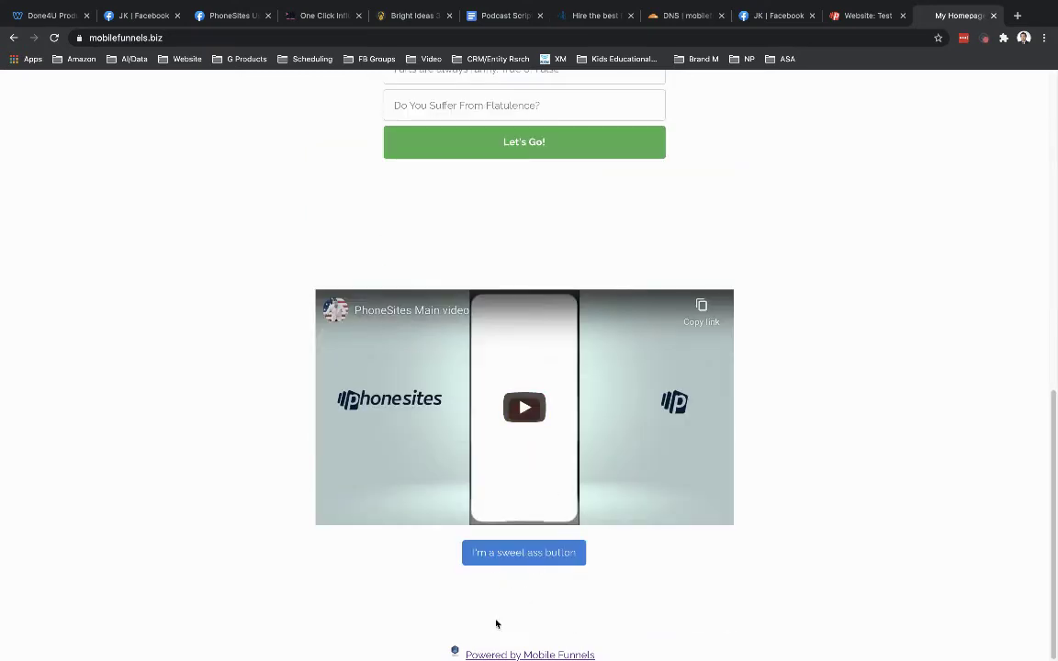
scroll(752, 374, up, 2)
scroll(753, 374, up, 5)
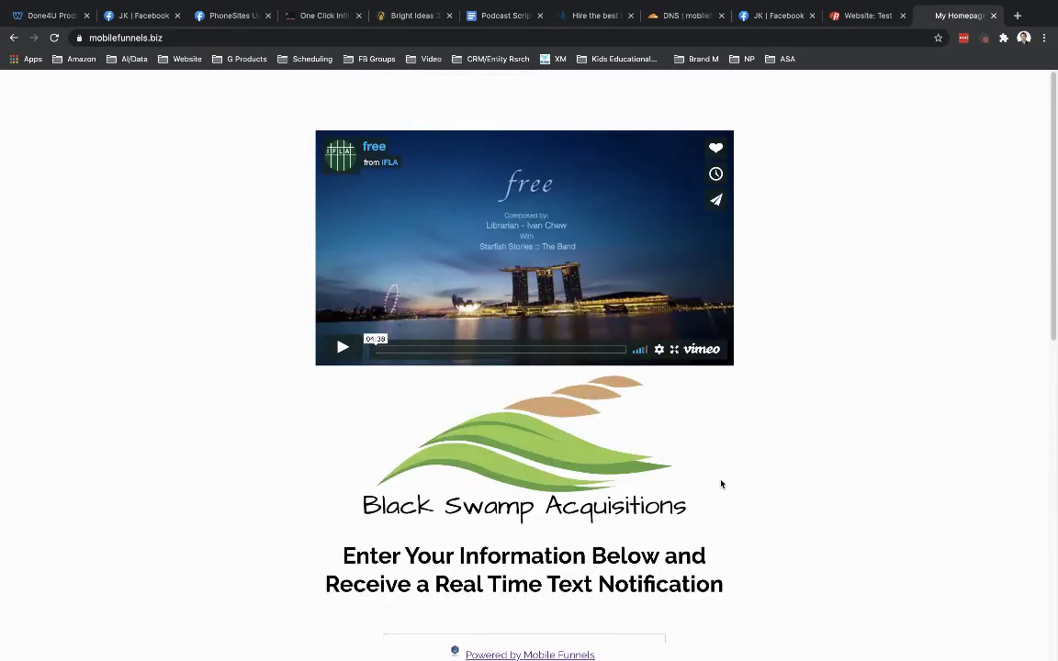
scroll(720, 483, down, 2)
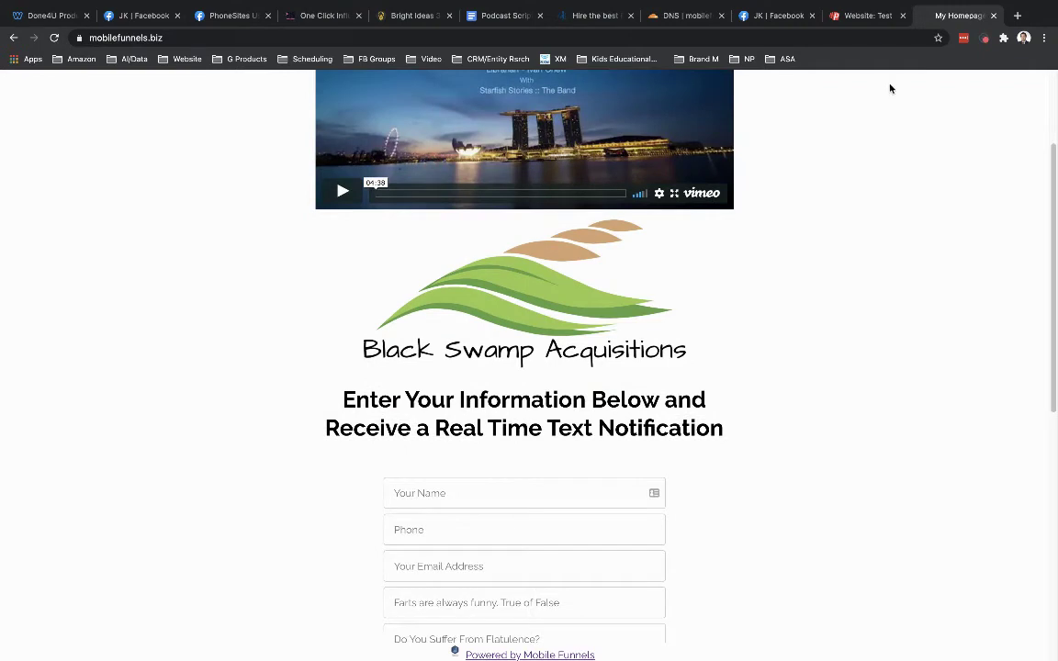
Step: Return to the Test website in PhoneSites and open its list of pages
click(859, 15)
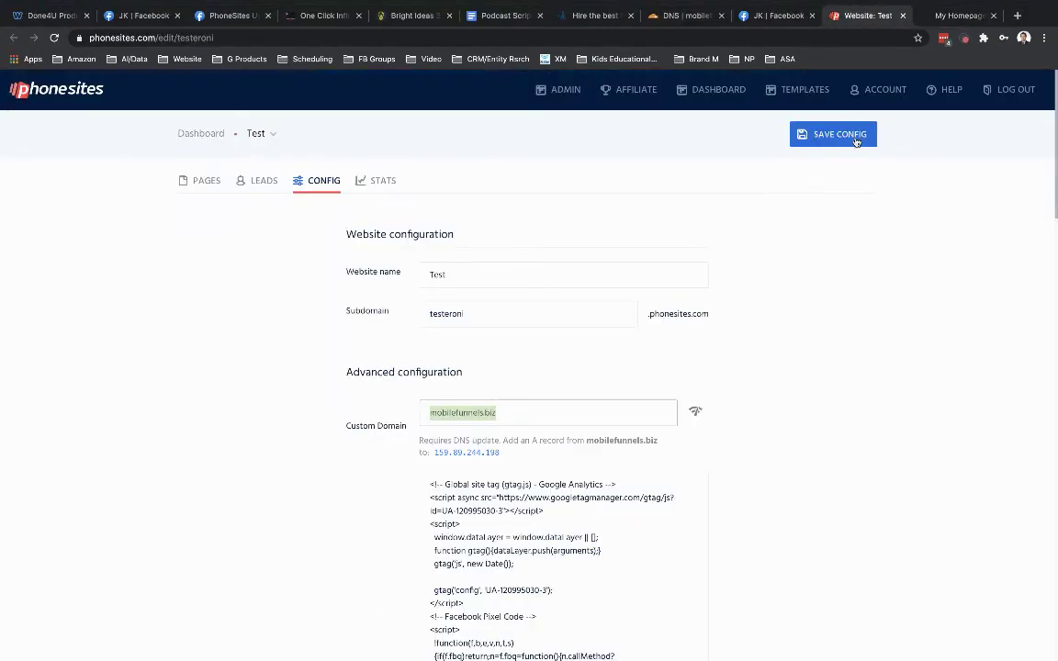
click(206, 182)
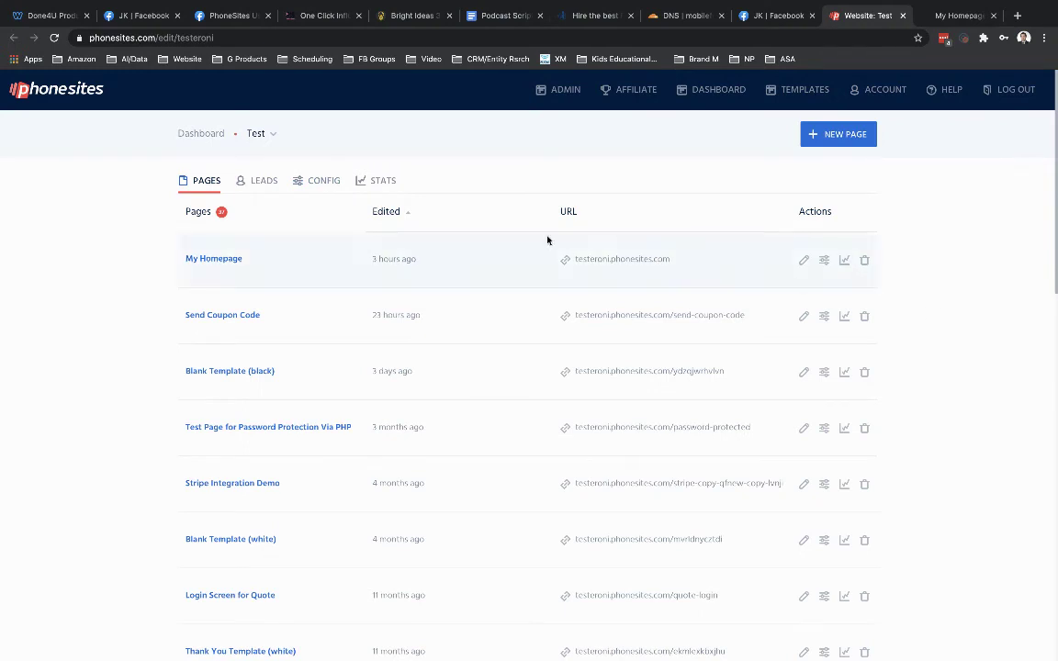
Step: Clear the custom domain from the Test website's configuration in PhoneSites and save the configuration
click(322, 181)
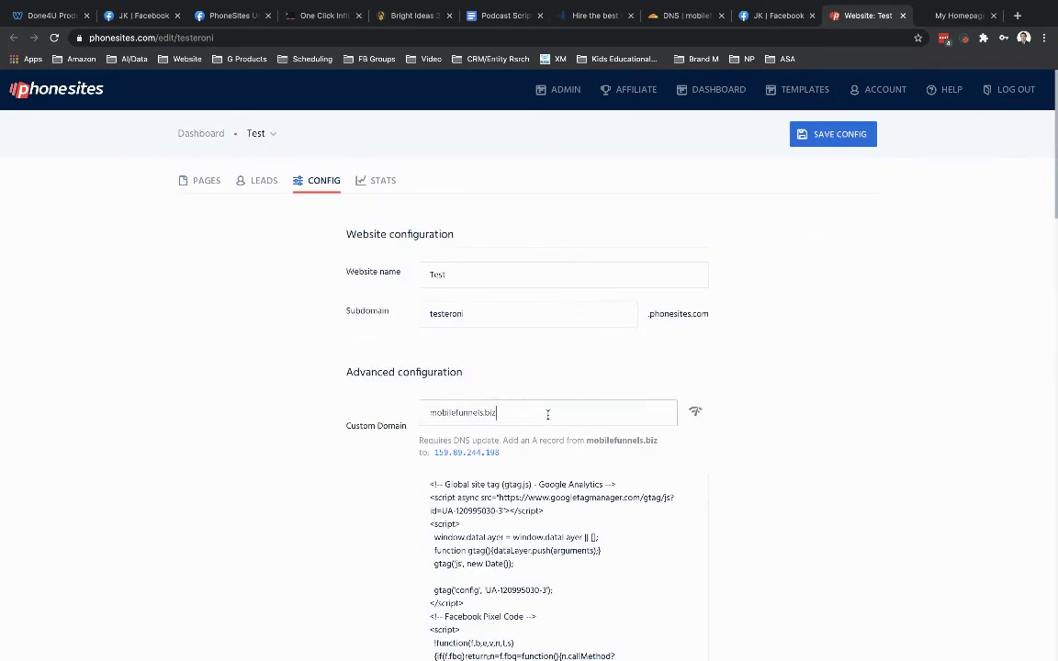
drag(548, 413, 369, 406)
key(BackSpace)
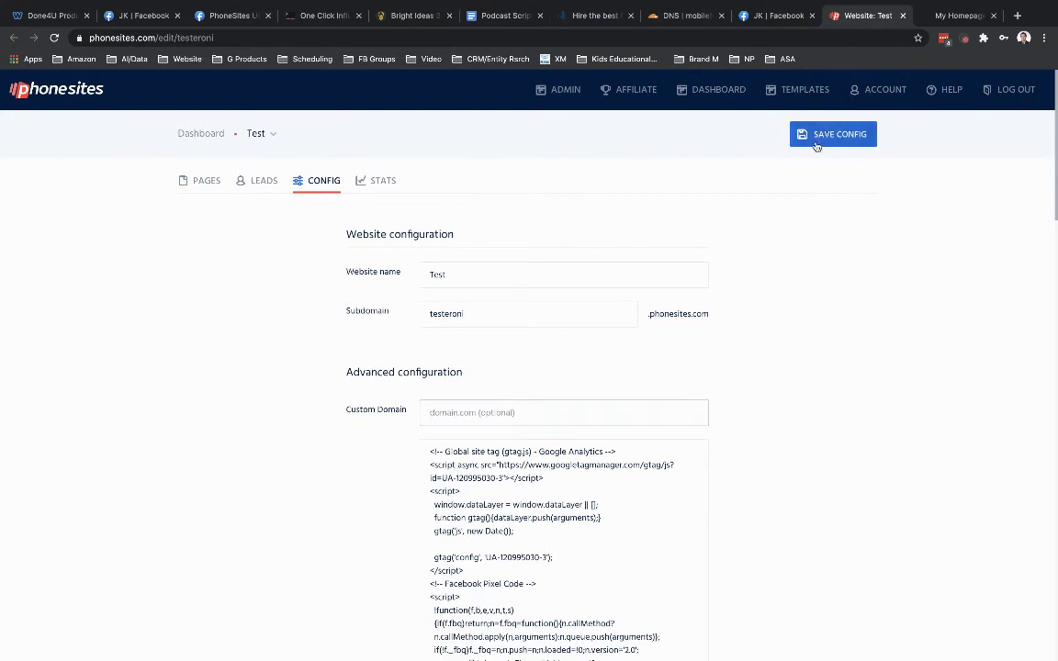
click(817, 137)
Step: Switch to Cloudflare, review the editable settings of the root A record for mobilefunnels.biz, and close them without changes
click(679, 18)
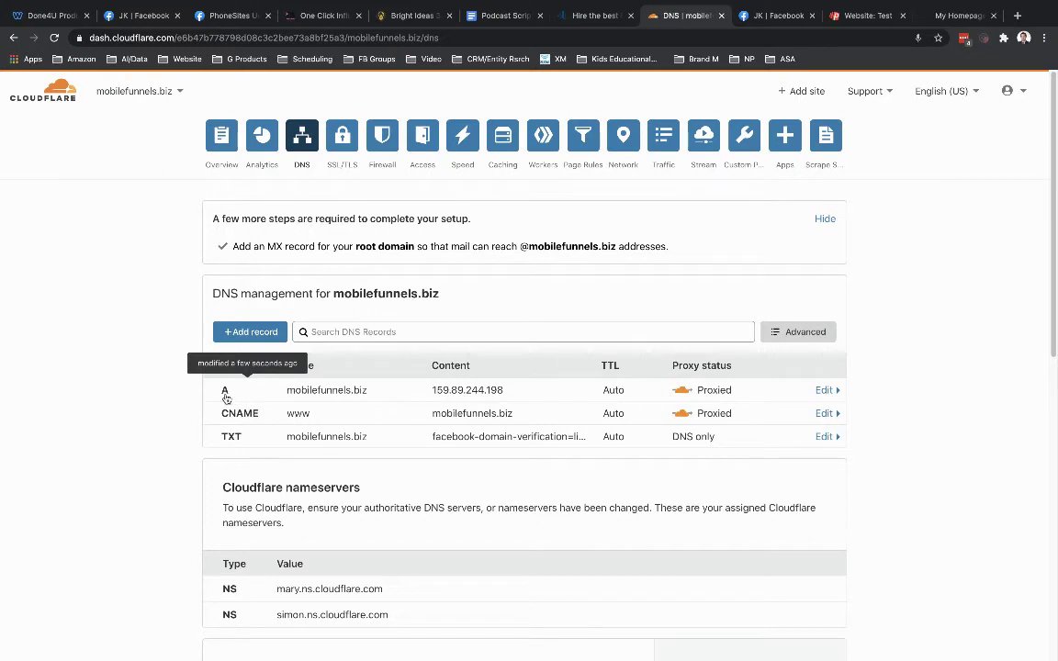
click(439, 393)
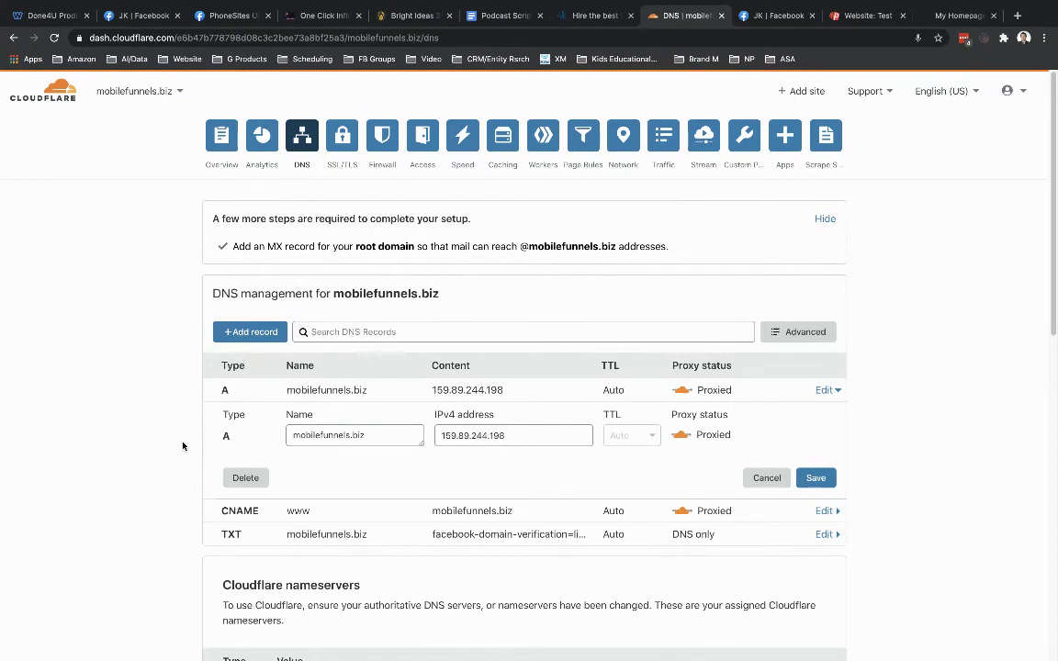
click(768, 477)
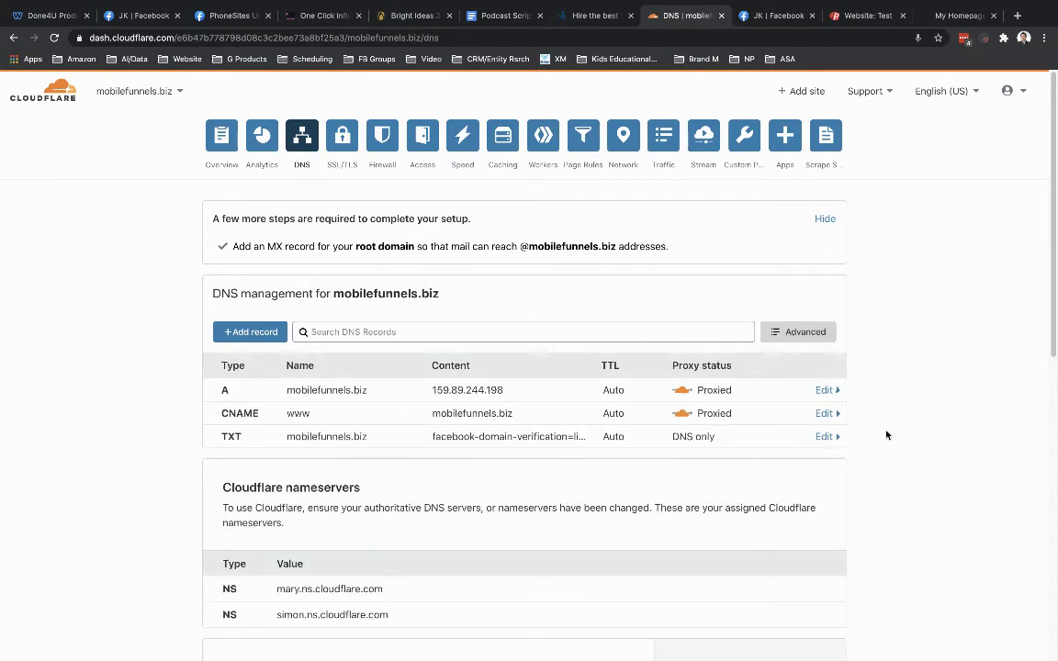
Step: Start a new A record in the DNS management of mobilefunnels.biz
click(247, 331)
click(334, 407)
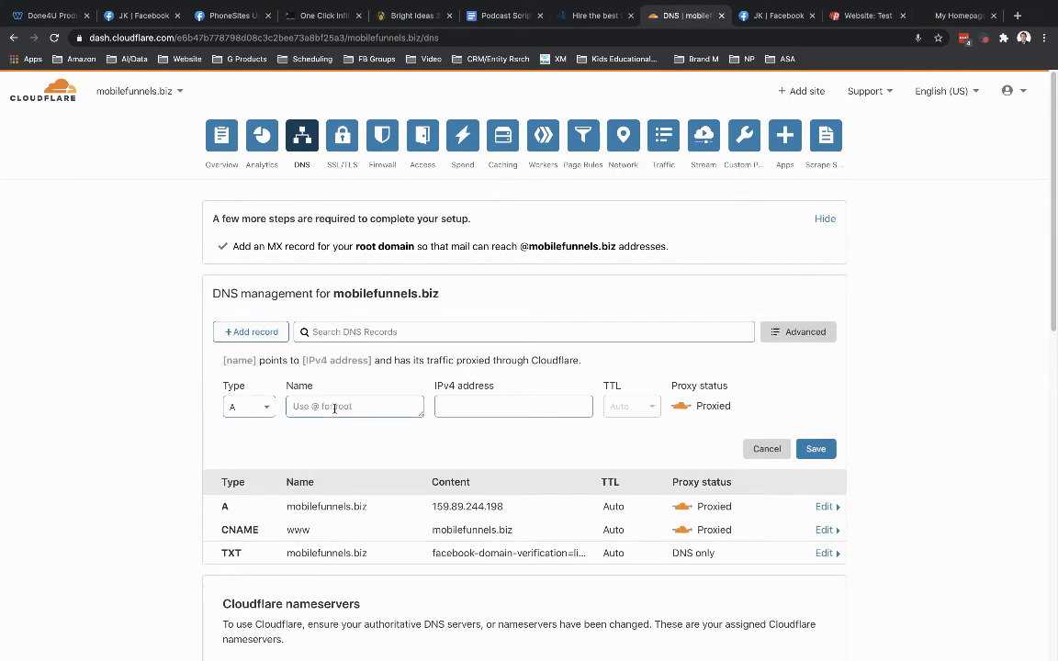
text(lp)
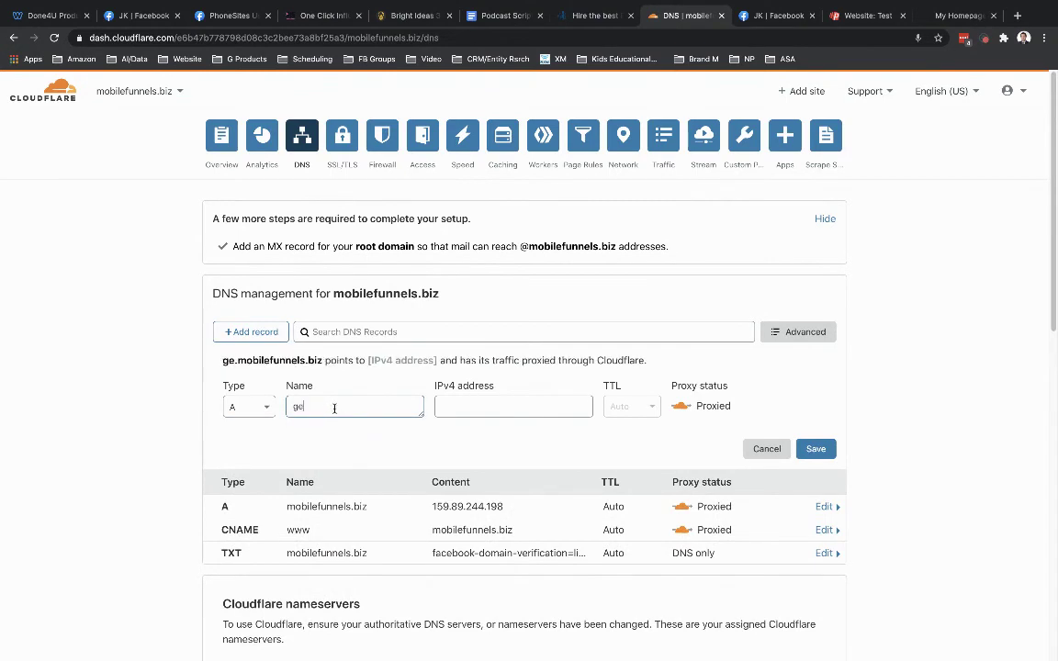
key(BackSpace)
key(BackSpace)
text(lp)
key(BackSpace)
key(BackSpace)
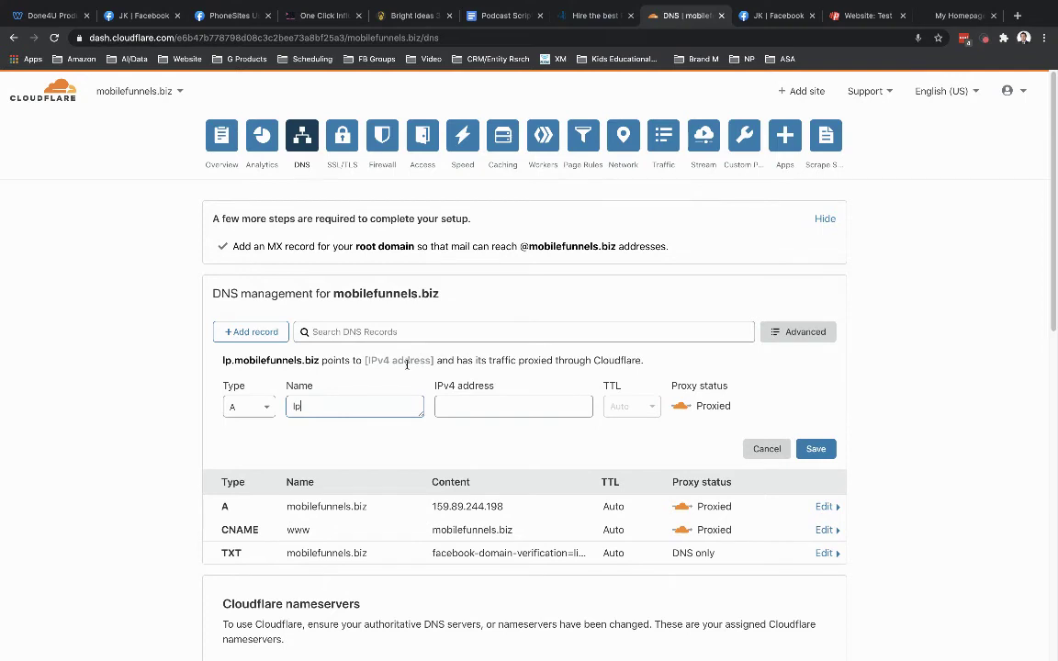
text(go)
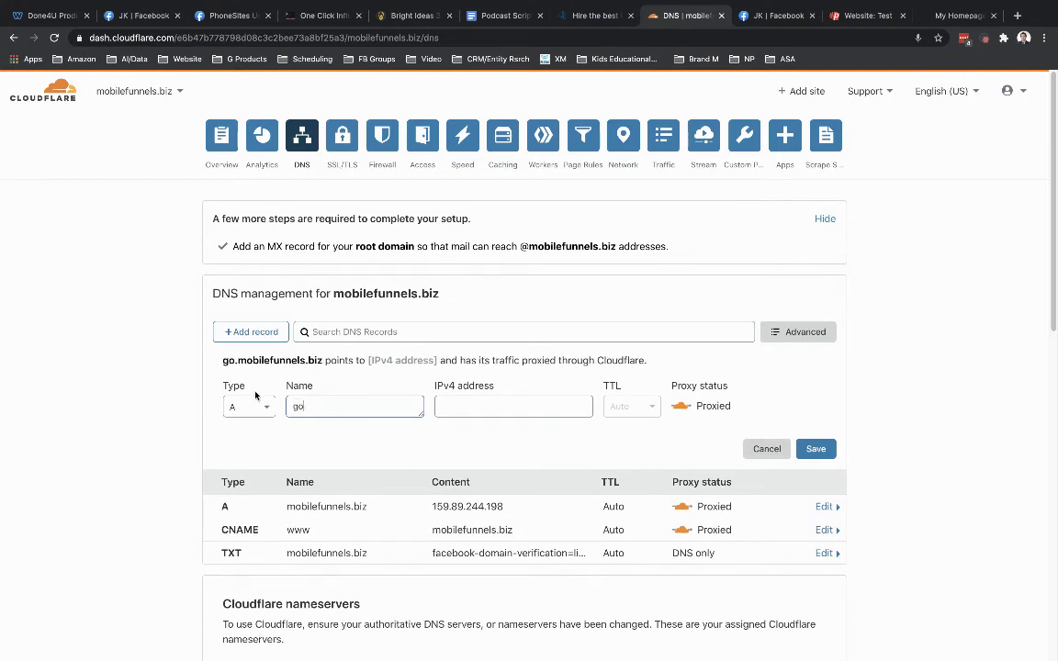
key(BackSpace)
key(BackSpace)
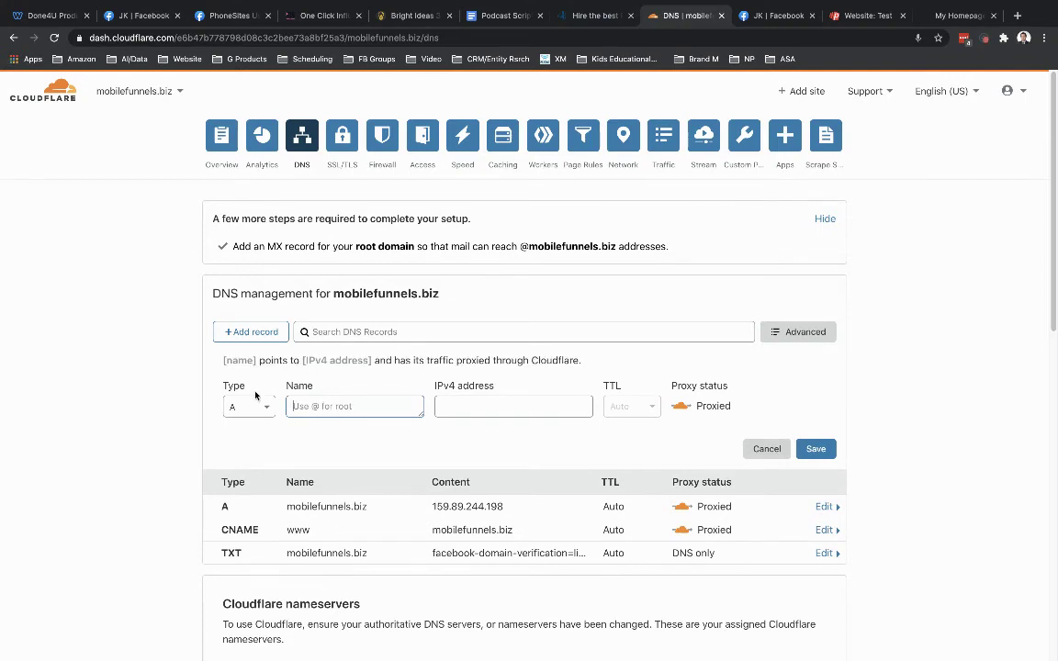
Step: Name the new A record getstarted, set its IPv4 address to 159.89.244.198, and save it as proxied
text(getstarted)
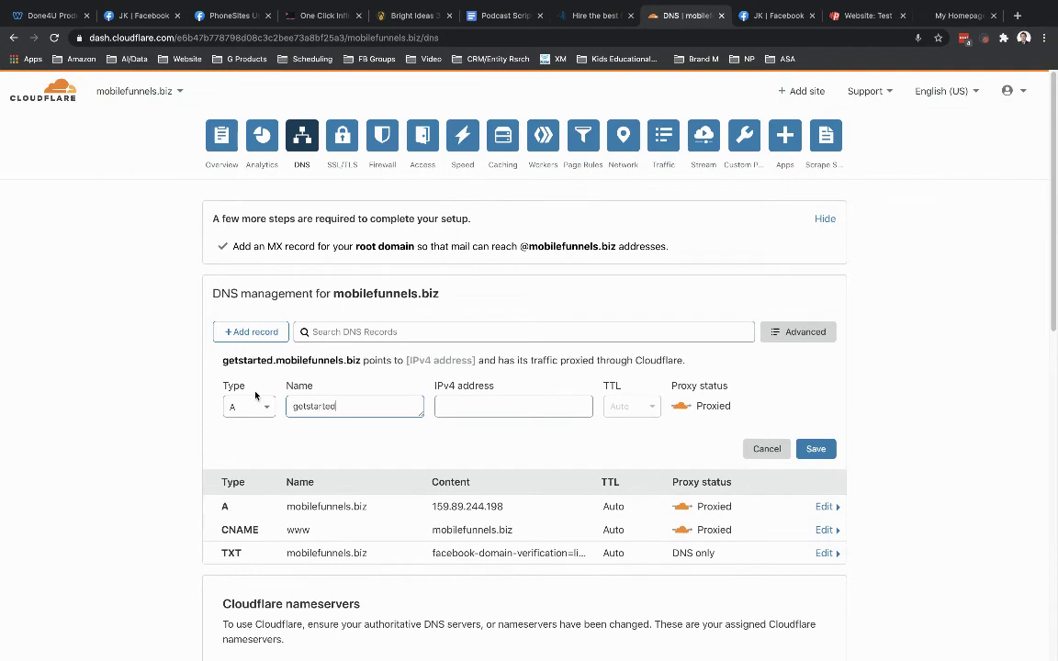
click(471, 405)
click(457, 435)
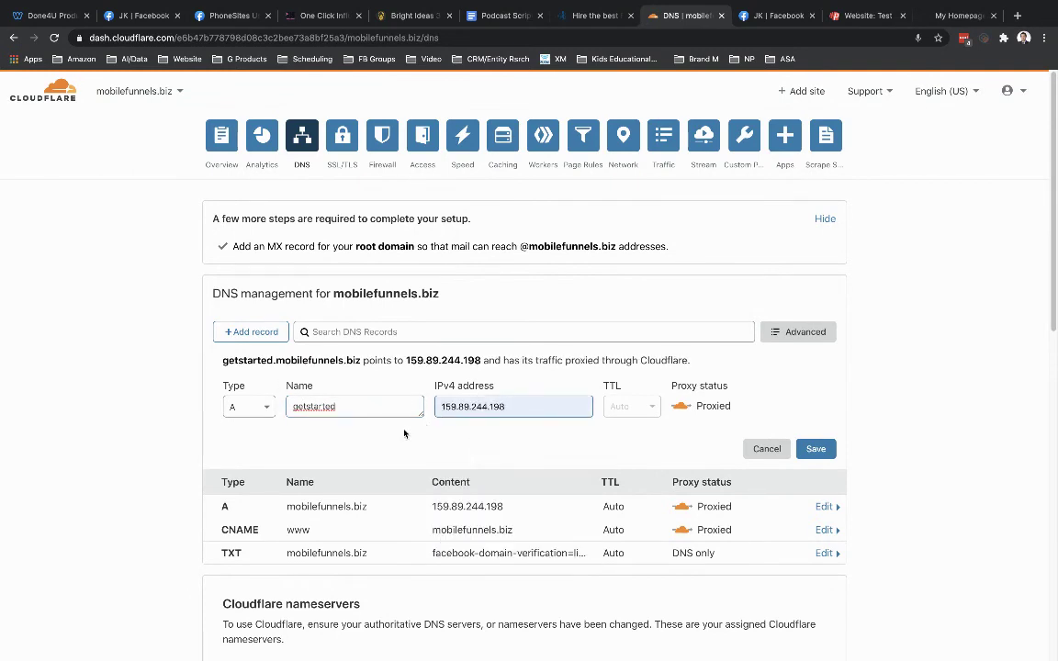
click(815, 448)
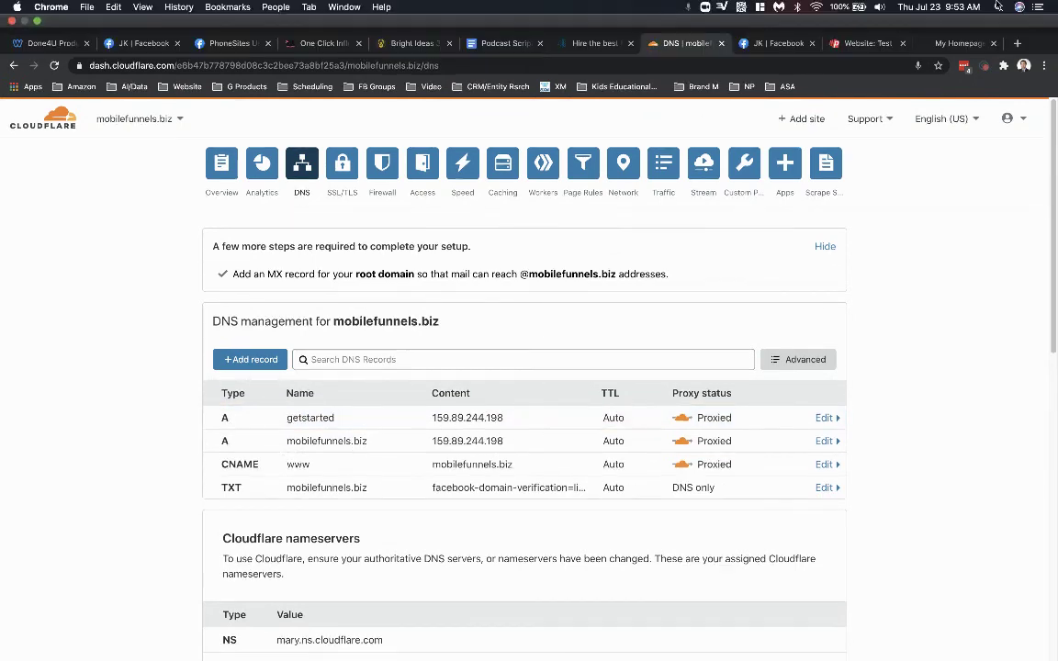
Step: Return to PhoneSites, set the Test website's custom domain to getstarted.mobilefunnels.biz, and save the configuration
mouse_move(997, 5)
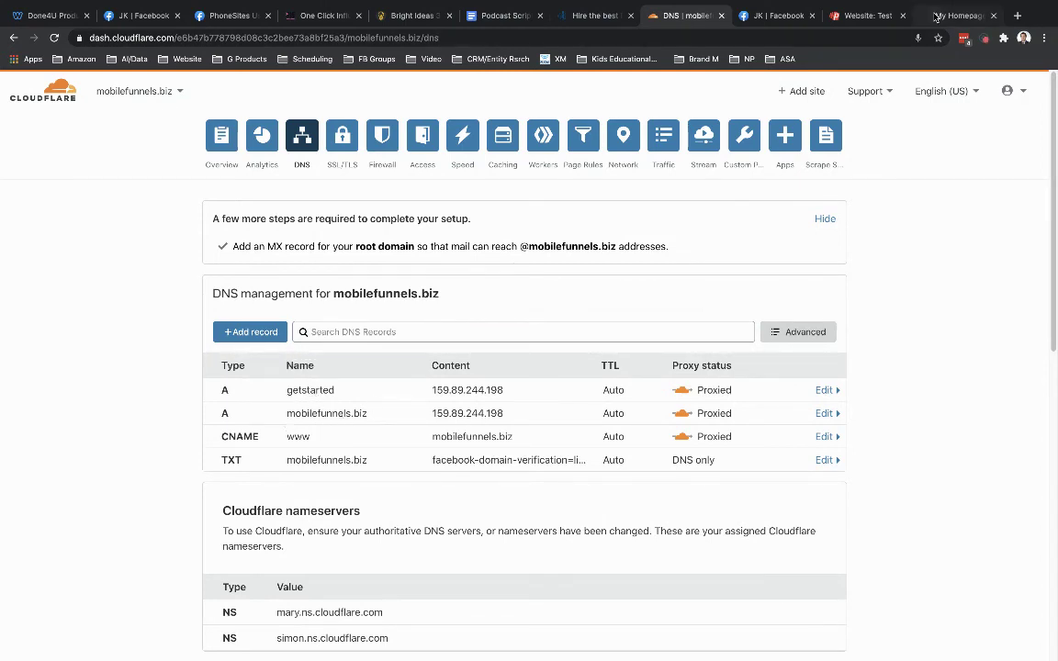
click(844, 16)
click(475, 412)
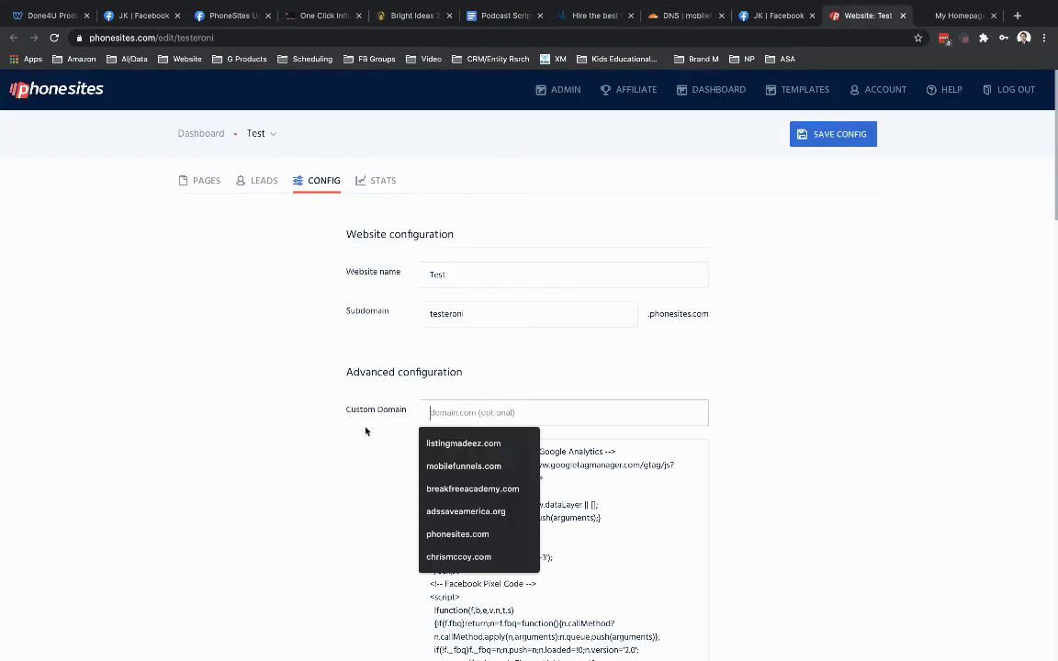
text(getstarted)
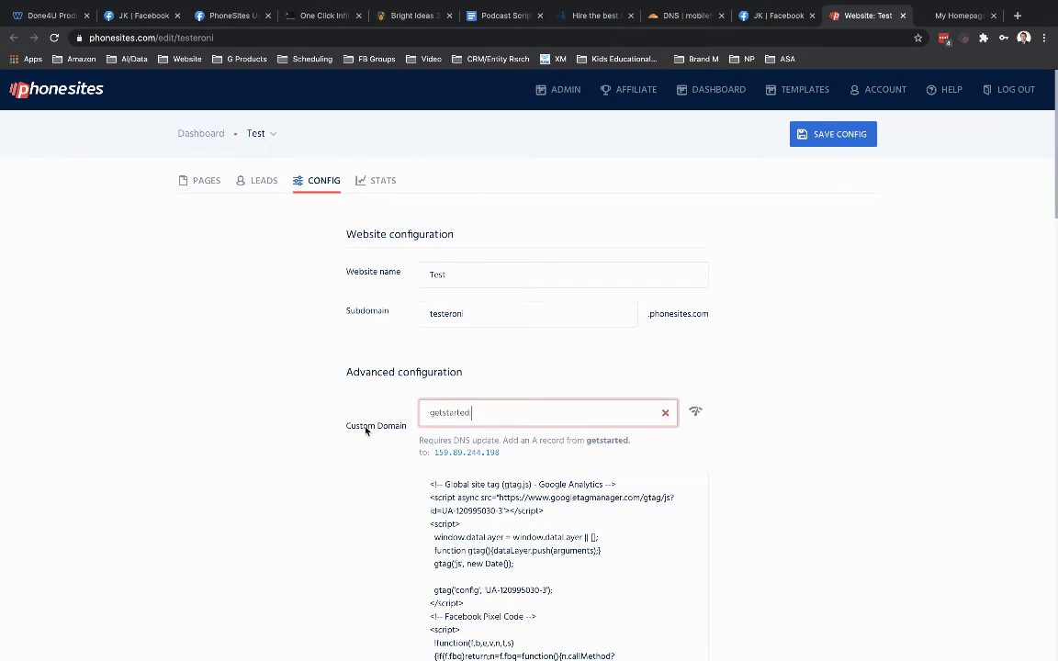
text(.mobilefunnels)
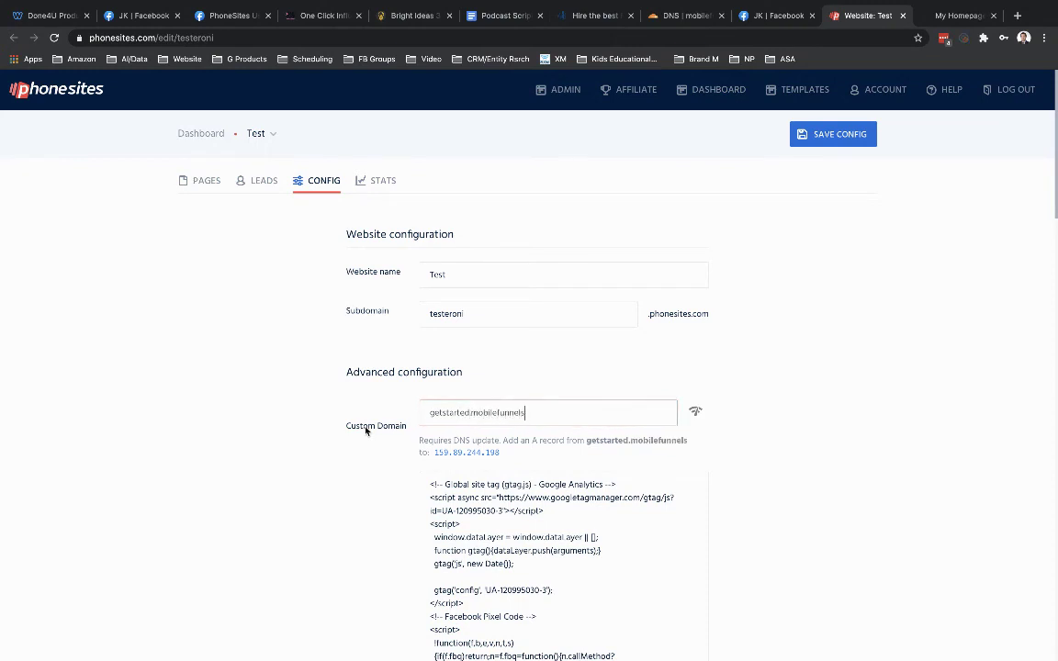
text(.biz)
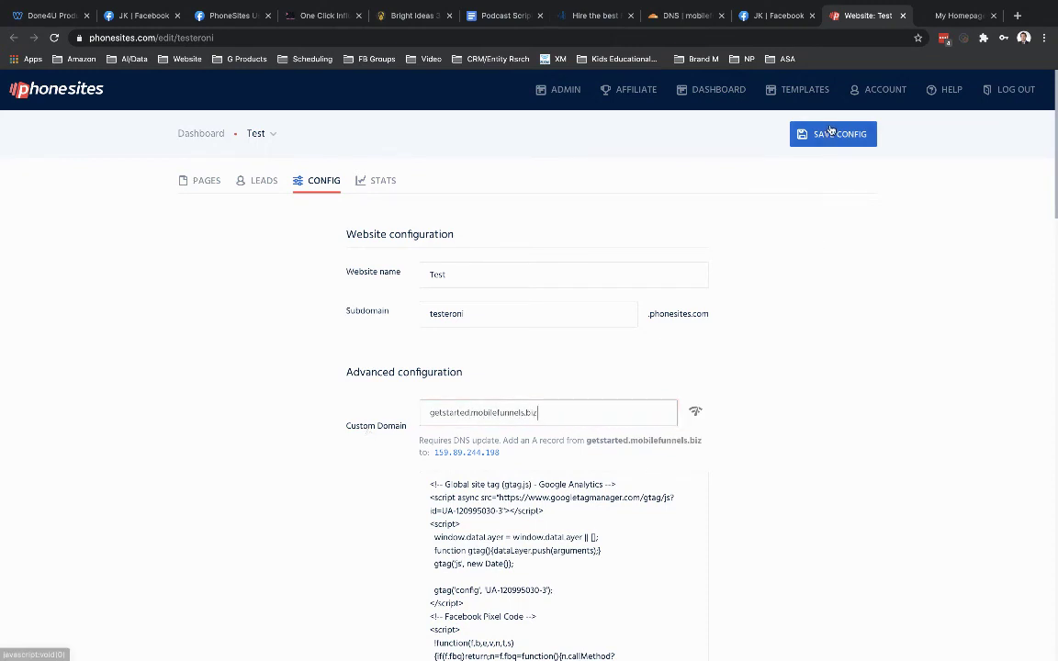
click(831, 133)
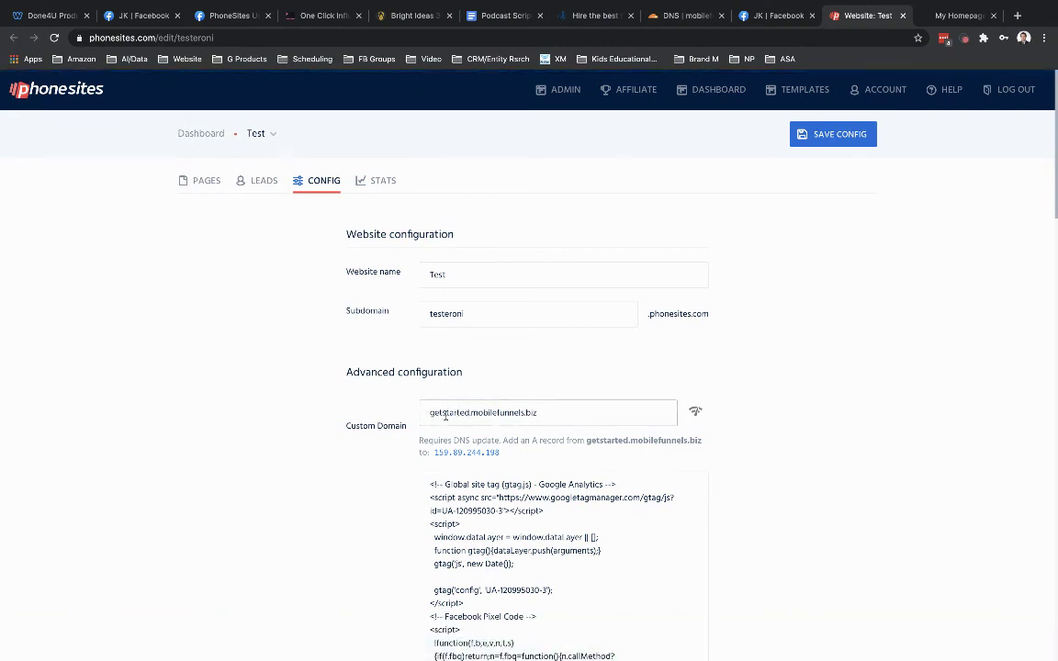
Step: Load getstarted.mobilefunnels.biz in the browser tab showing the live homepage
click(959, 15)
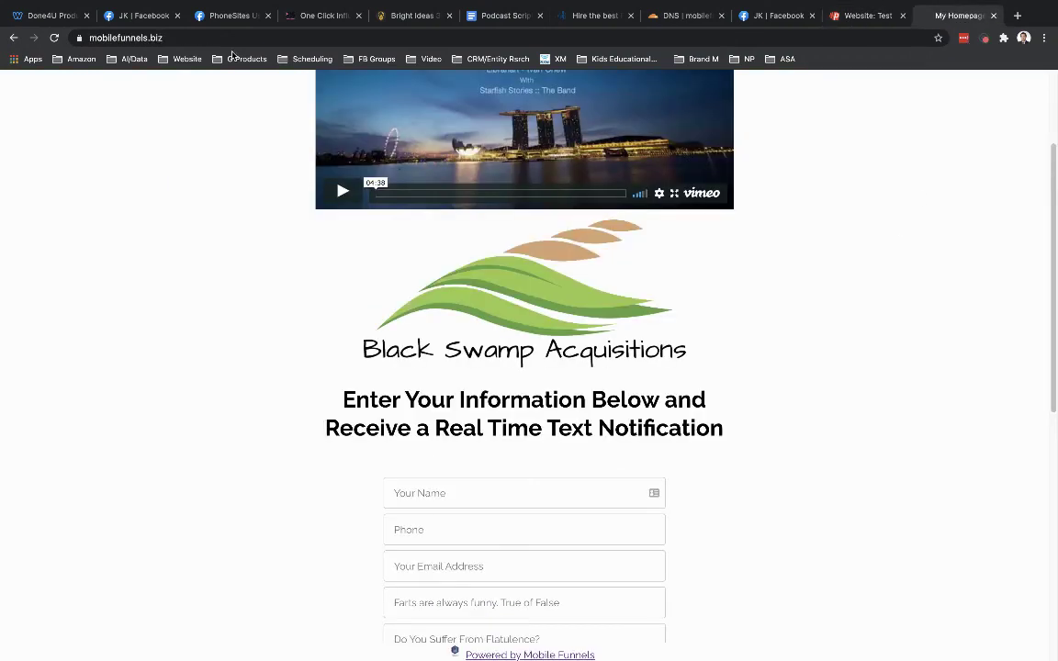
click(103, 38)
click(106, 38)
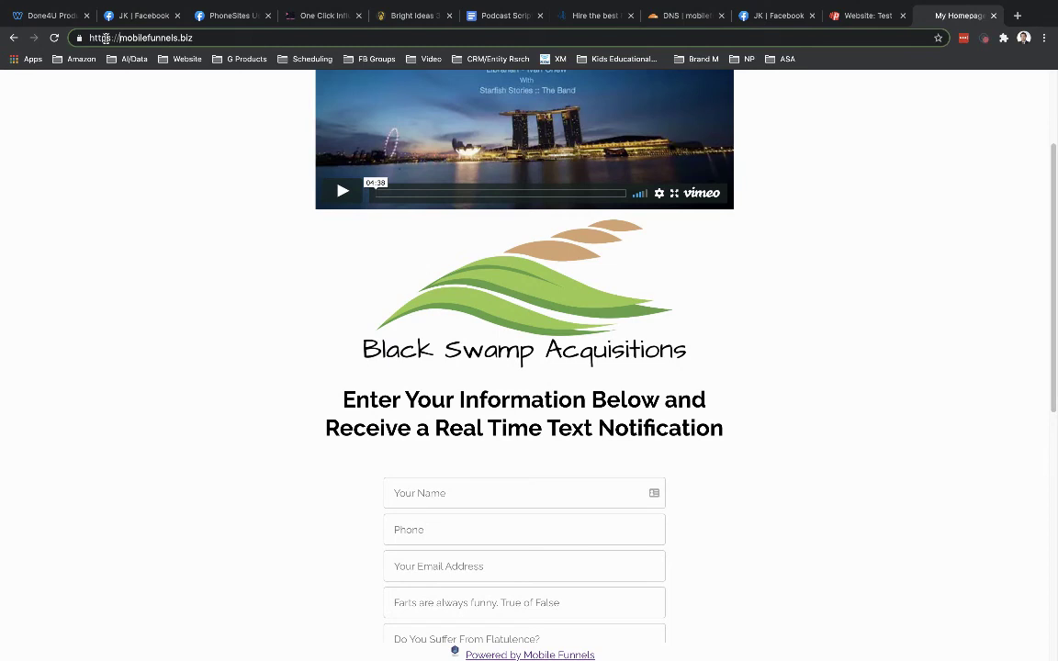
text(getsta)
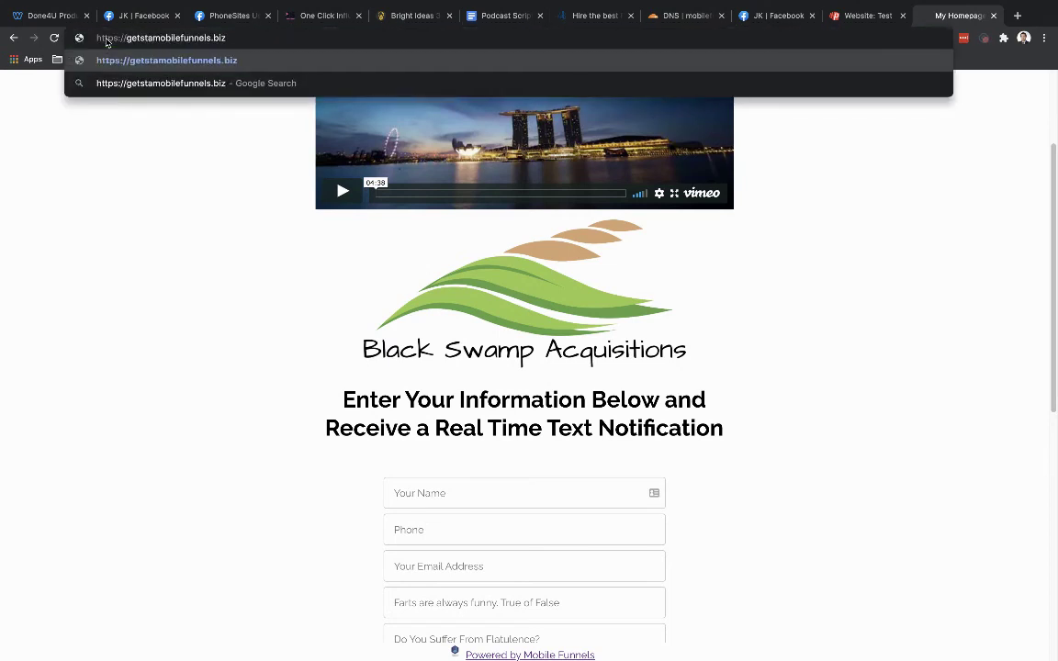
text(rted.)
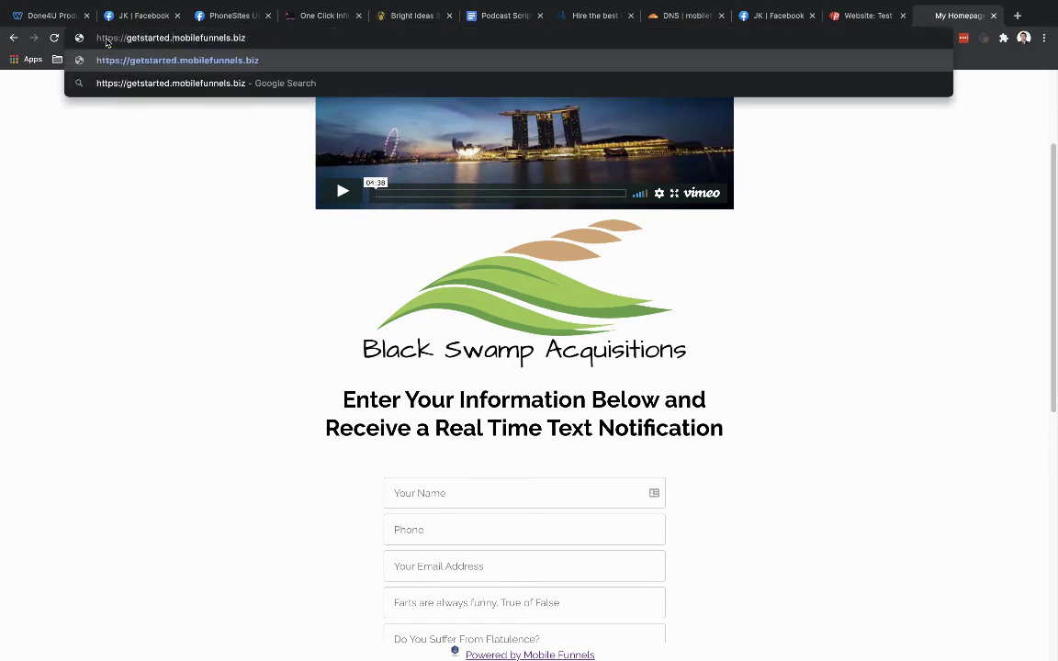
key(Return)
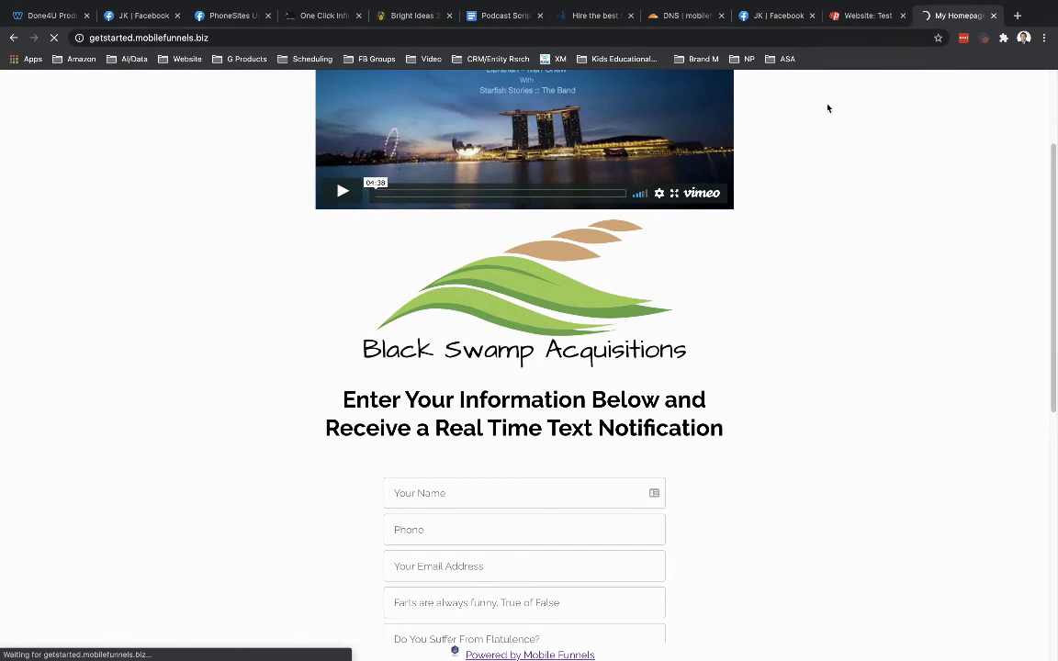
Step: Save the Test website's configuration again in PhoneSites, then reload getstarted.mobilefunnels.biz and check its address
click(868, 16)
click(826, 134)
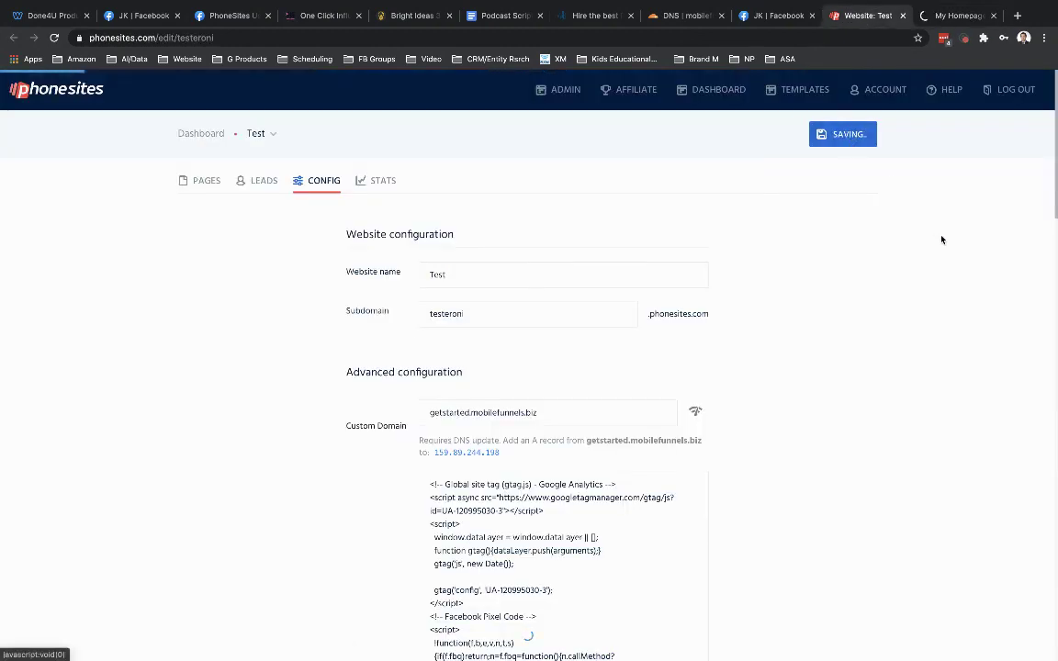
click(955, 15)
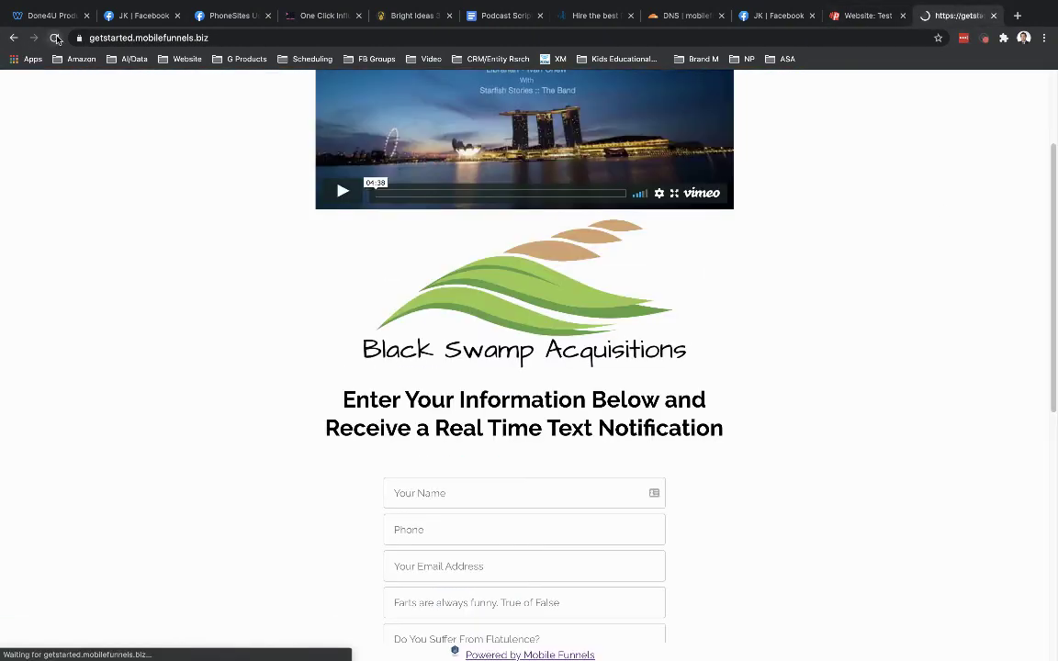
click(53, 37)
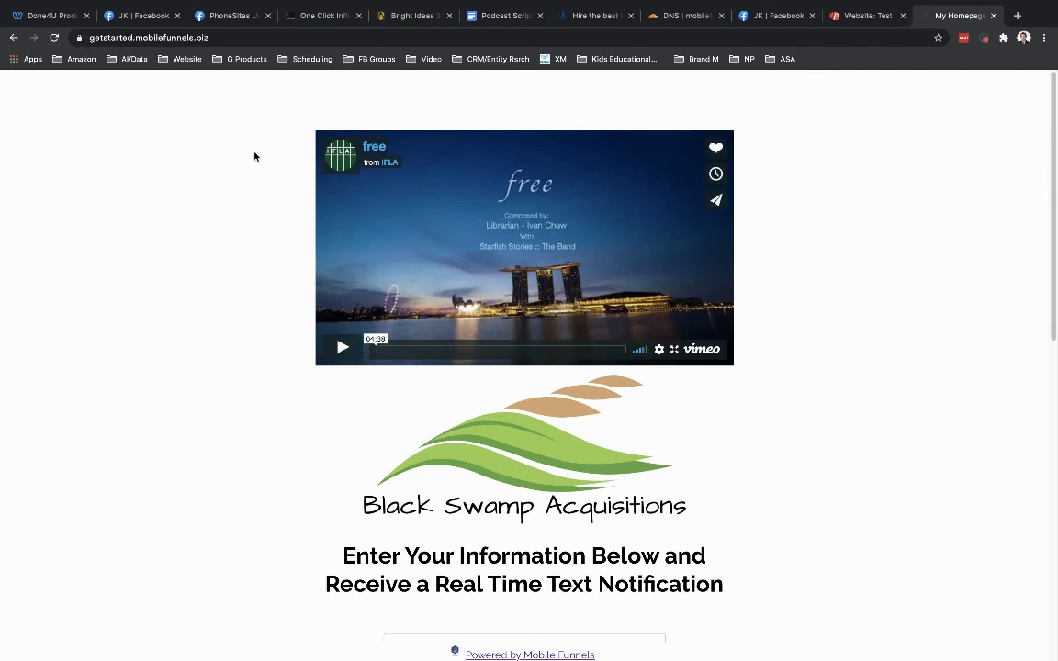
drag(135, 37, 205, 38)
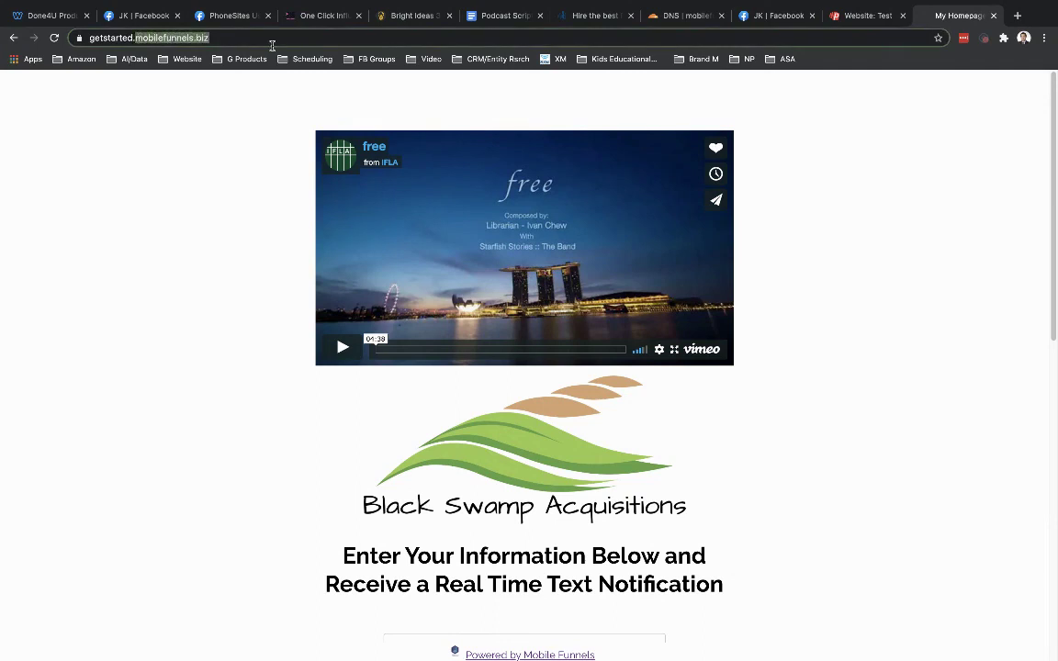
drag(272, 45, 272, 46)
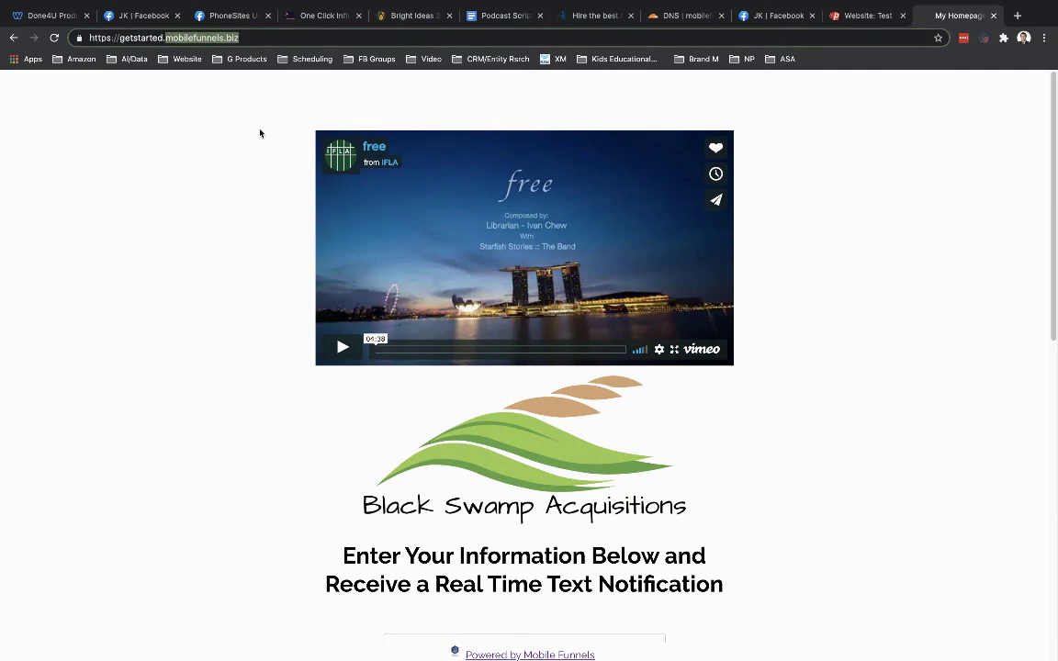